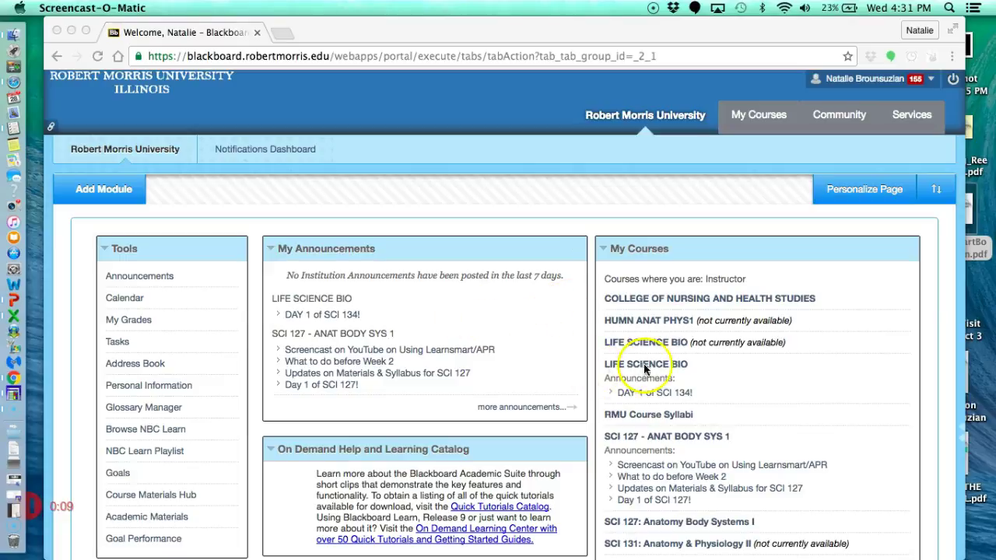
Open LIFE SCIENCE BIO, go to Chapter 1, and launch 'Chapter 1. Exploring Life and Science'.
click(678, 370)
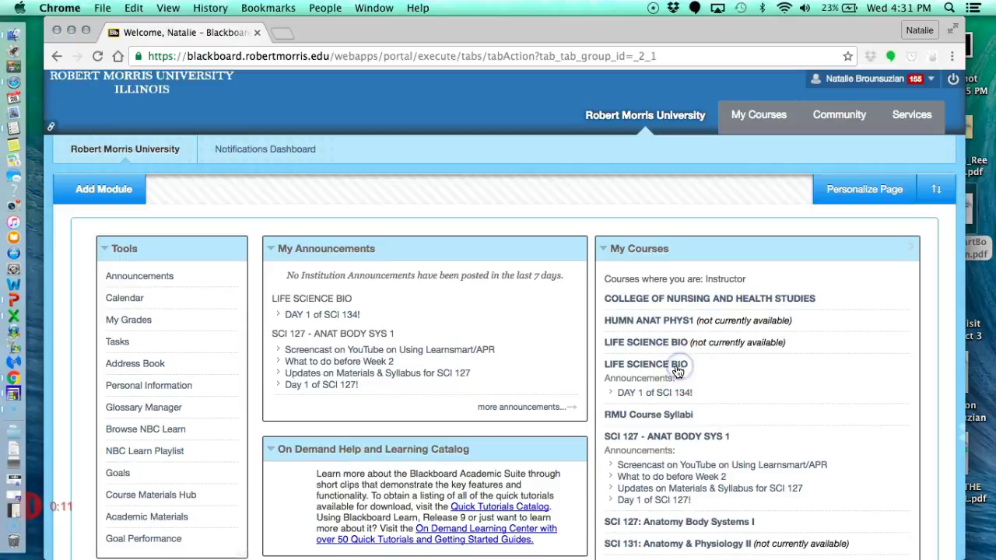
click(673, 371)
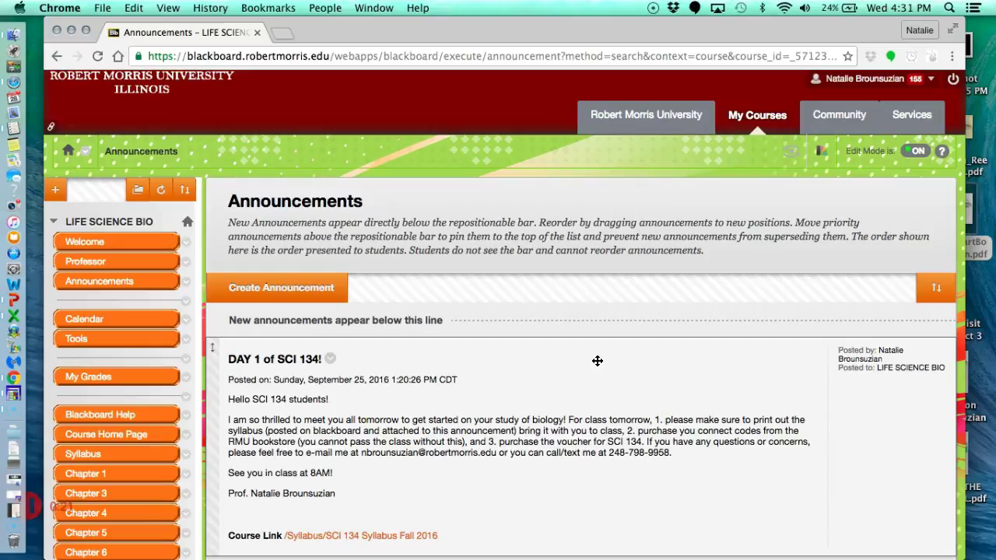
click(562, 374)
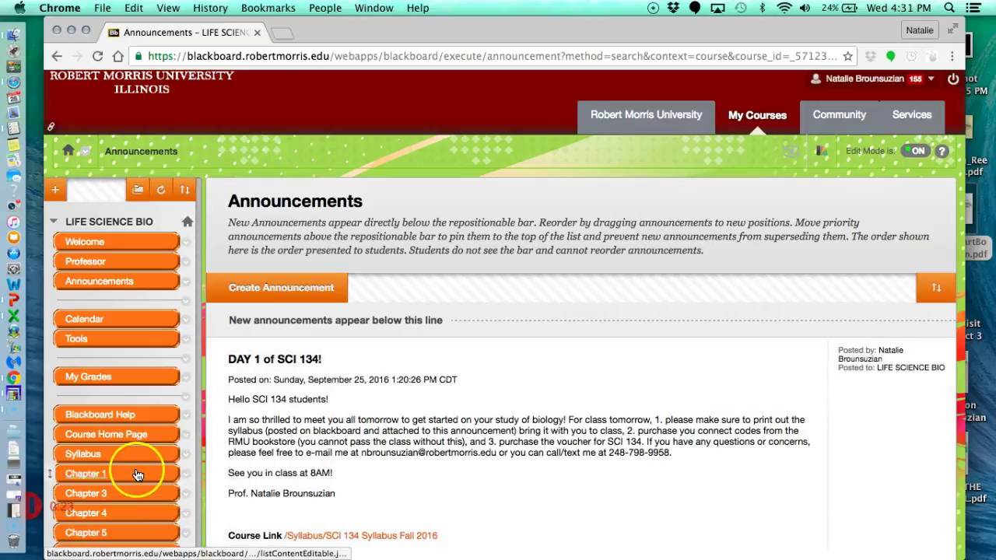
scroll(125, 459, down, 2)
drag(104, 427, 93, 430)
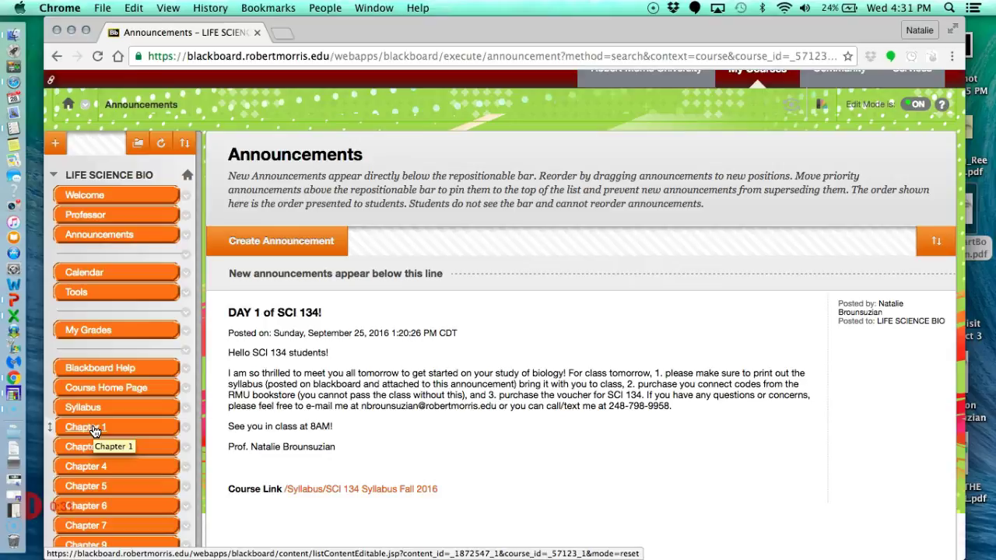
click(93, 430)
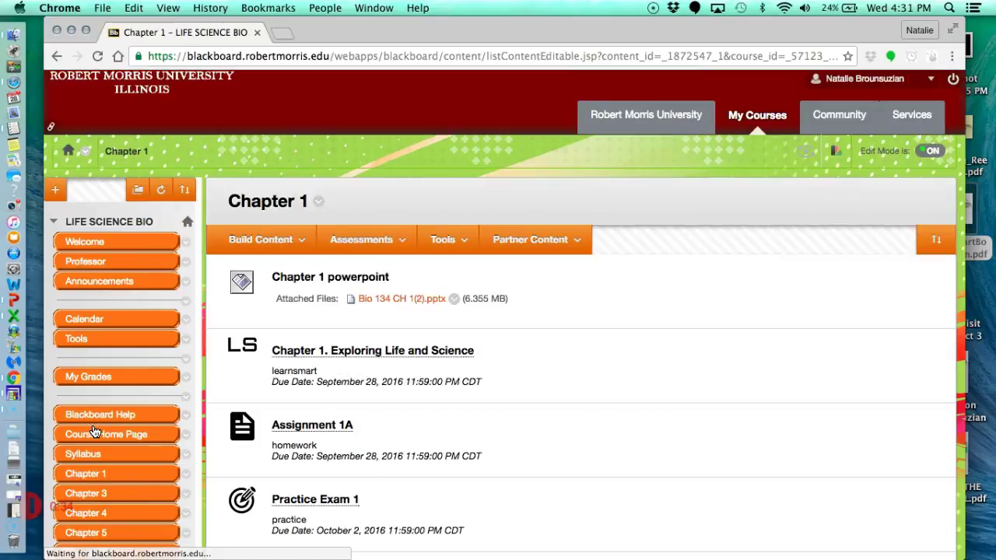
drag(552, 289, 382, 334)
drag(238, 340, 426, 354)
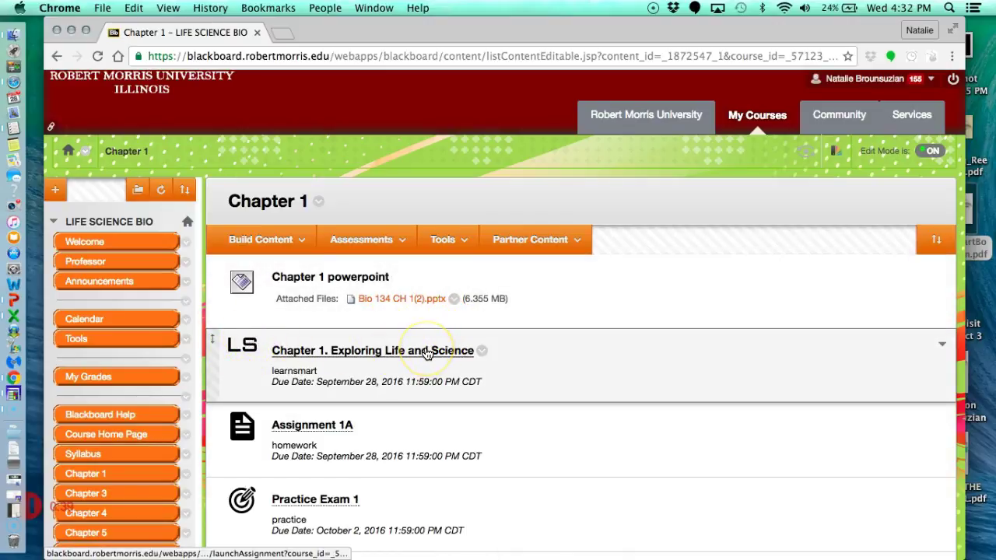
click(426, 351)
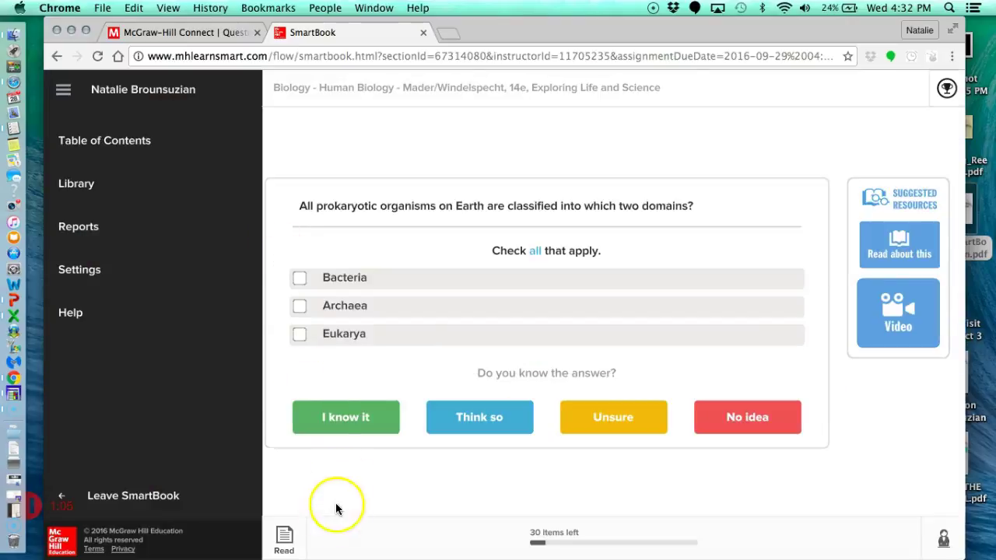
Leave the practice question and switch to Read mode for the Chapter 1 e-book.
click(280, 526)
Dismiss the media player overlay and hide the page thumbnails while reading page 6.
click(398, 462)
click(102, 88)
scroll(422, 264, up, 6)
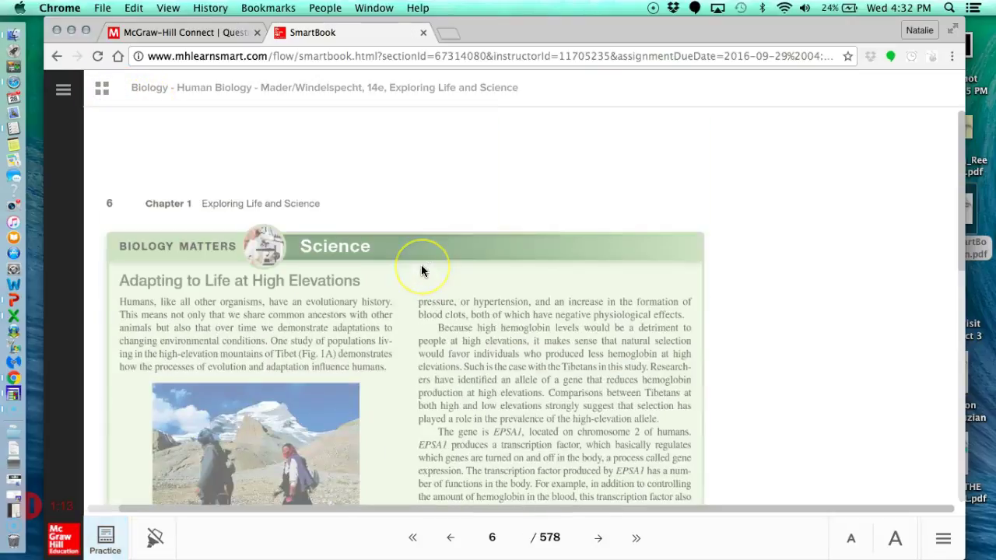
scroll(421, 268, down, 4)
scroll(421, 268, down, 3)
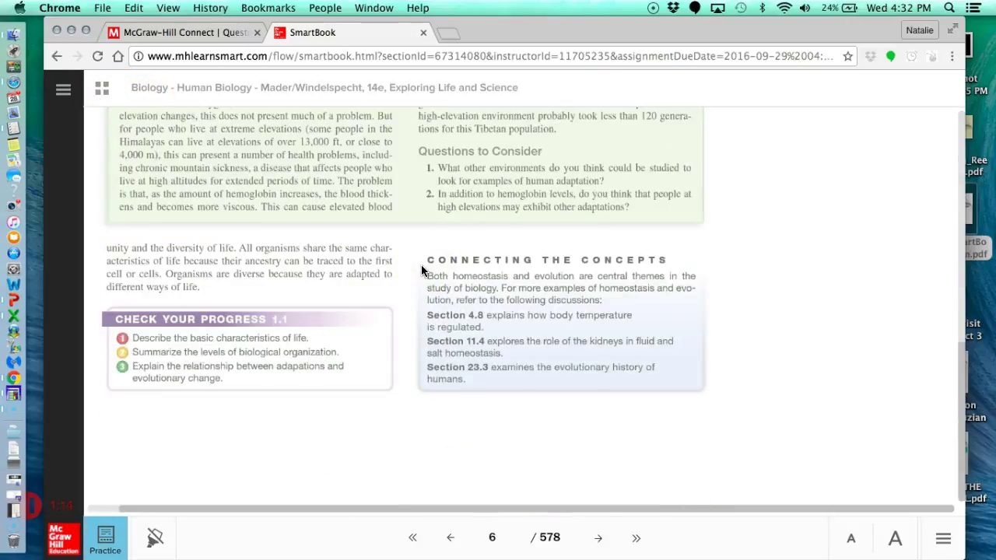
Advance to page 7, section 1.2, and bring the page thumbnails back.
click(599, 538)
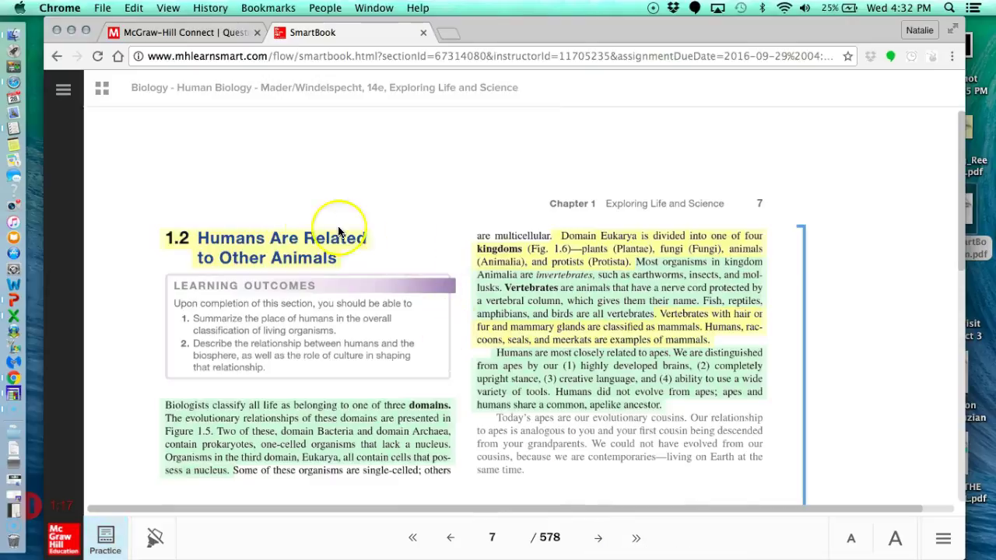
scroll(608, 275, down, 1)
scroll(608, 276, down, 3)
scroll(608, 275, up, 4)
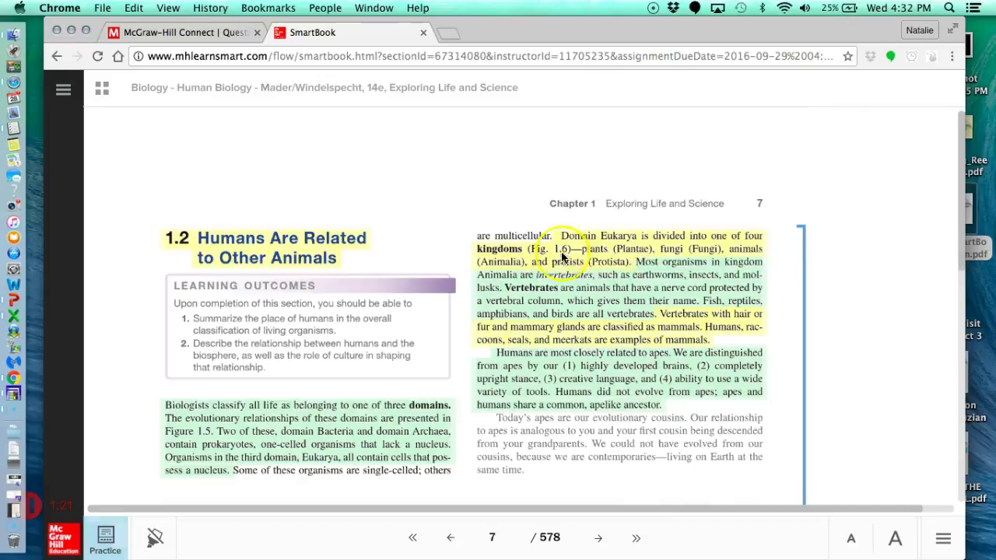
mouse_move(586, 244)
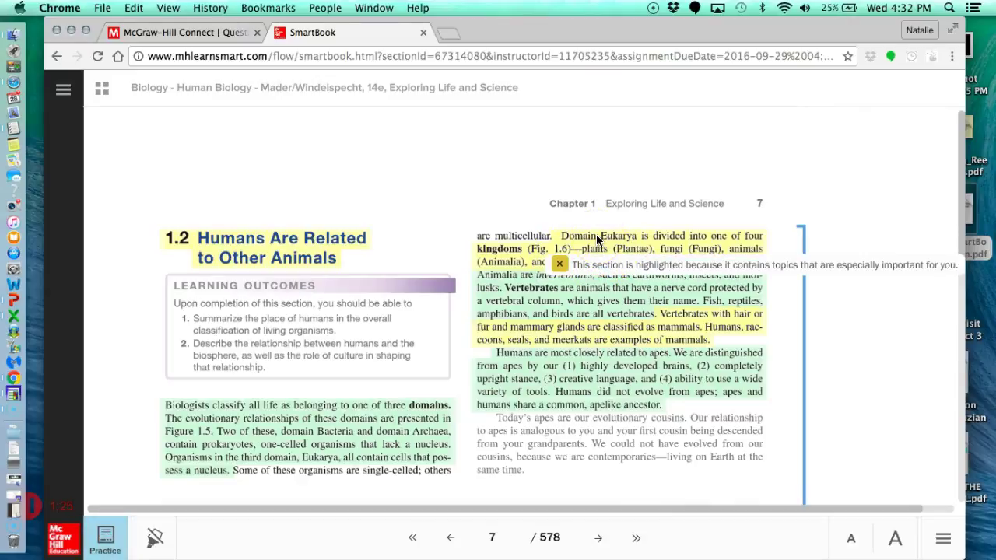
click(537, 213)
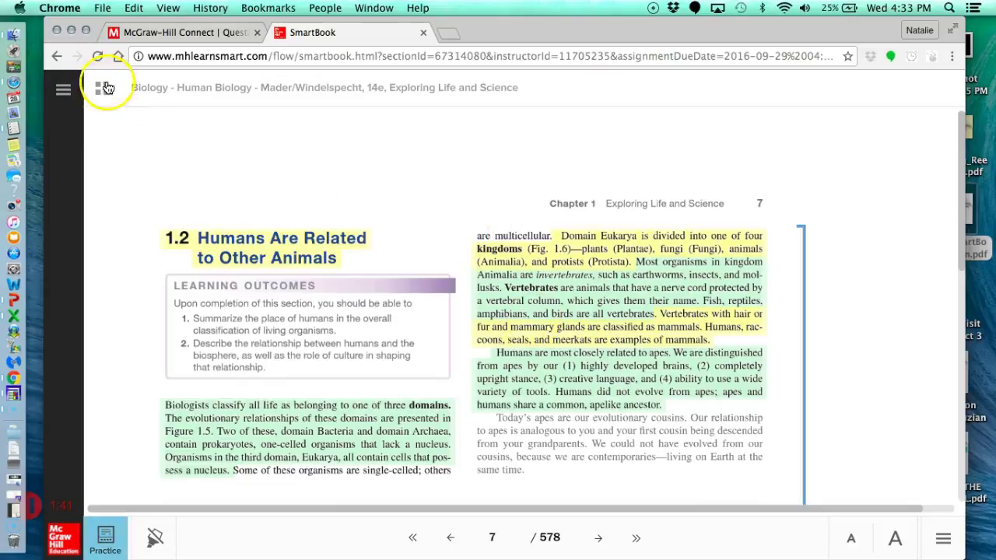
Jump to page 3 via thumbnails, return to section 1.2's first page, then close thumbnails.
click(102, 88)
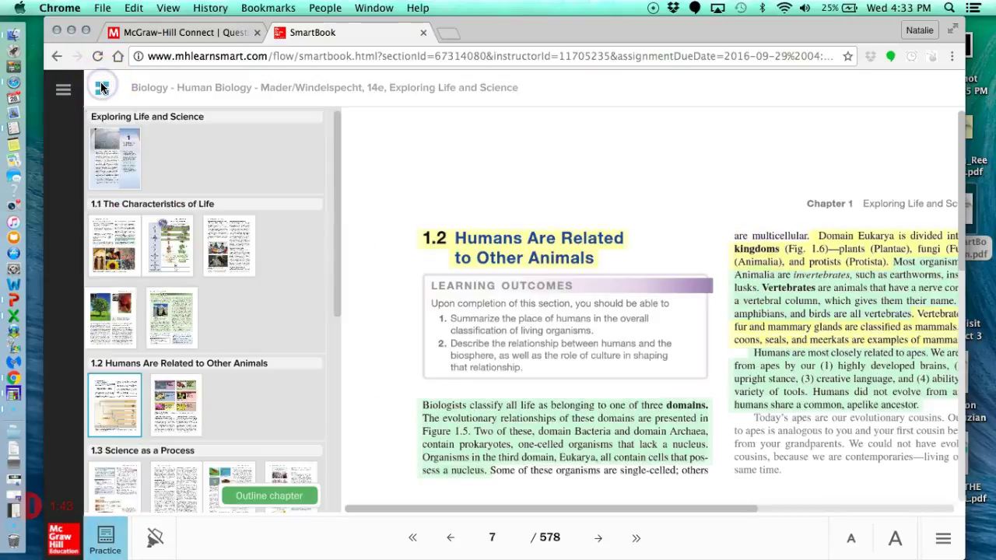
scroll(227, 313, down, 5)
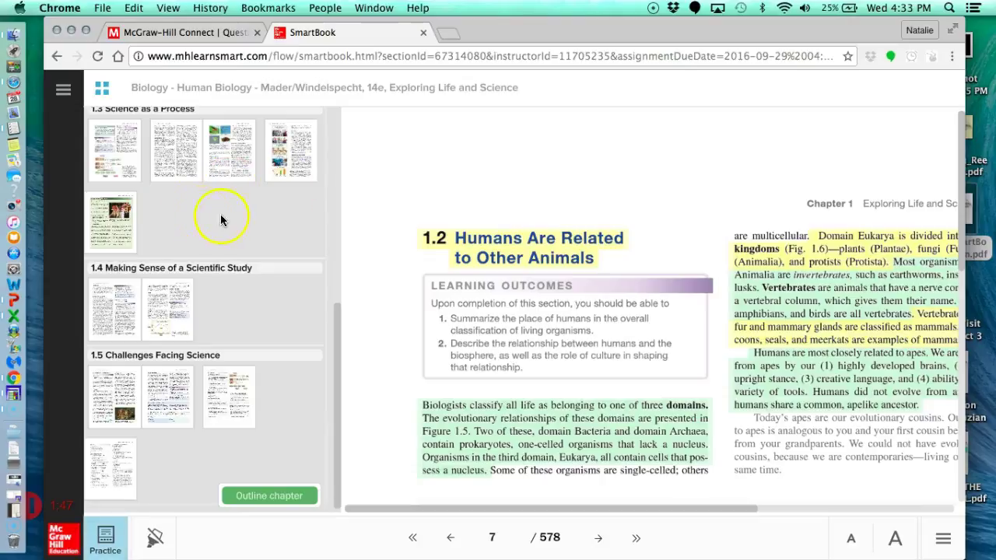
scroll(219, 227, up, 5)
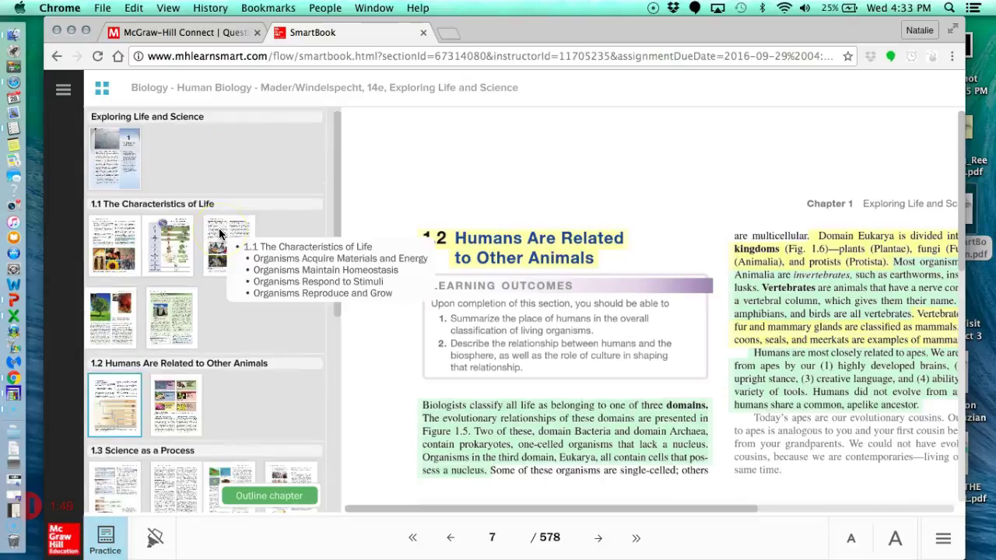
click(168, 246)
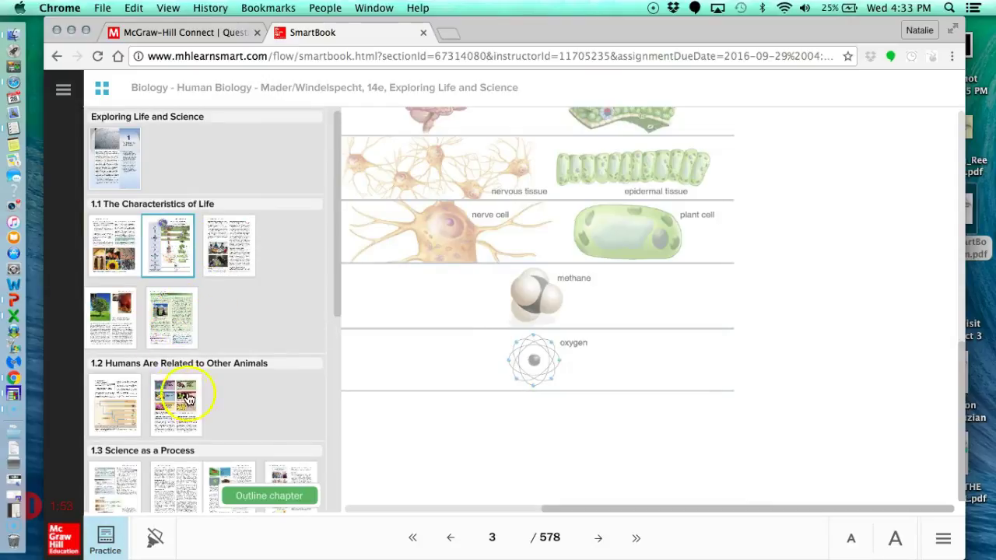
click(109, 393)
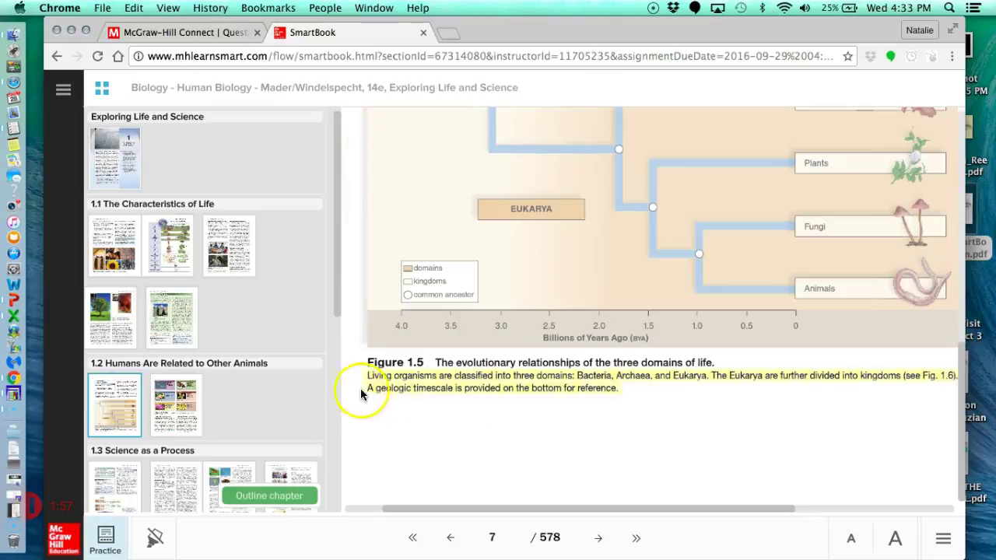
click(101, 88)
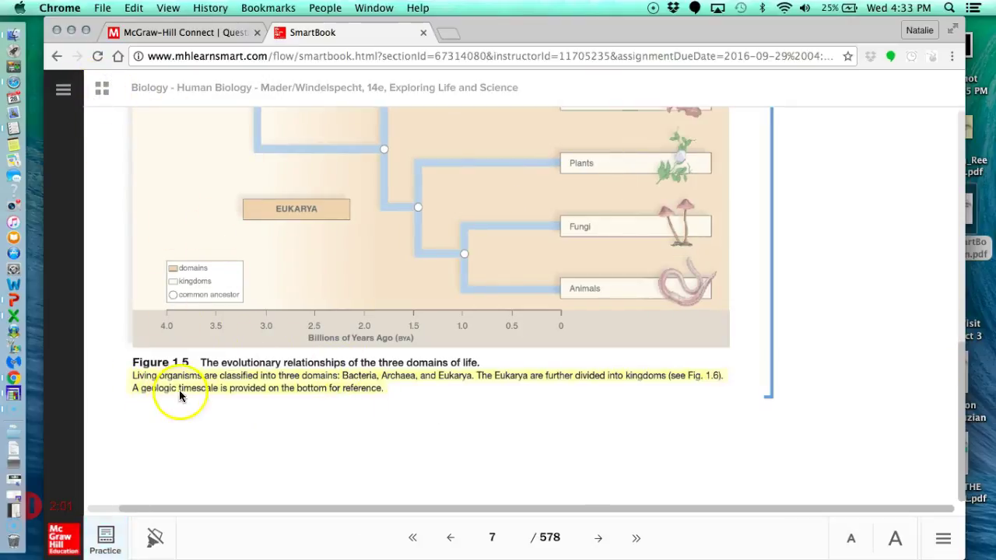
scroll(463, 396, down, 5)
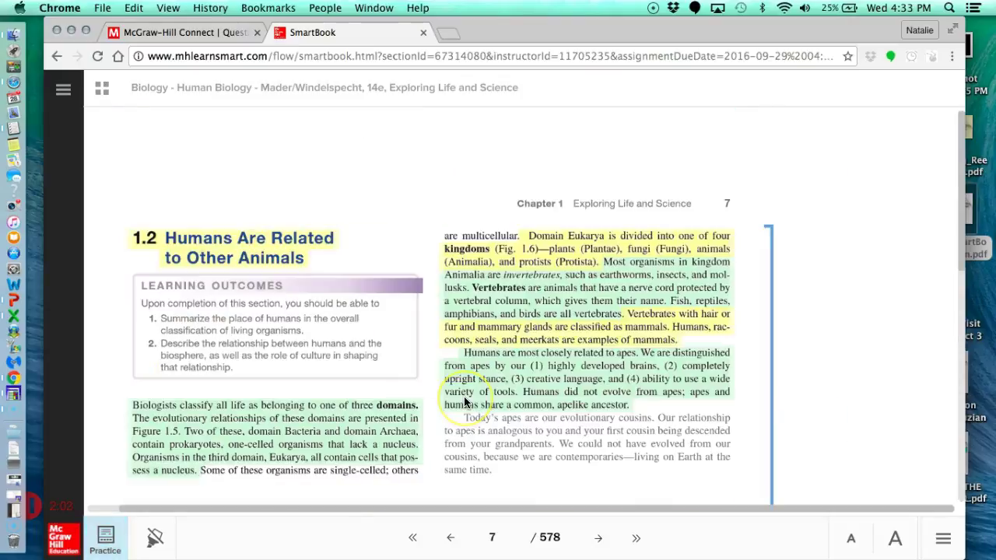
Turn off reading highlights, enlarge the text once, then shrink it three times.
click(156, 538)
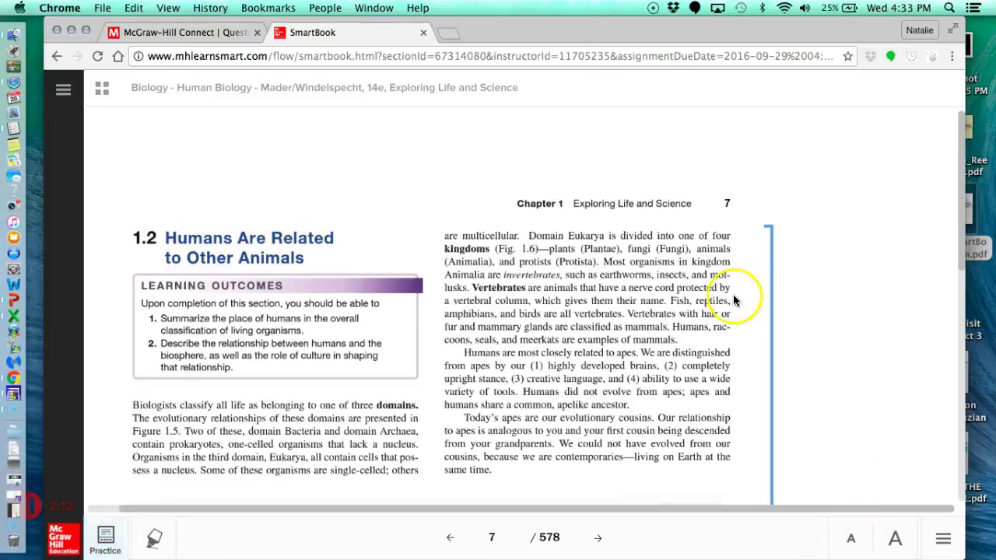
click(893, 538)
scroll(815, 399, down, 10)
click(853, 538)
click(853, 538)
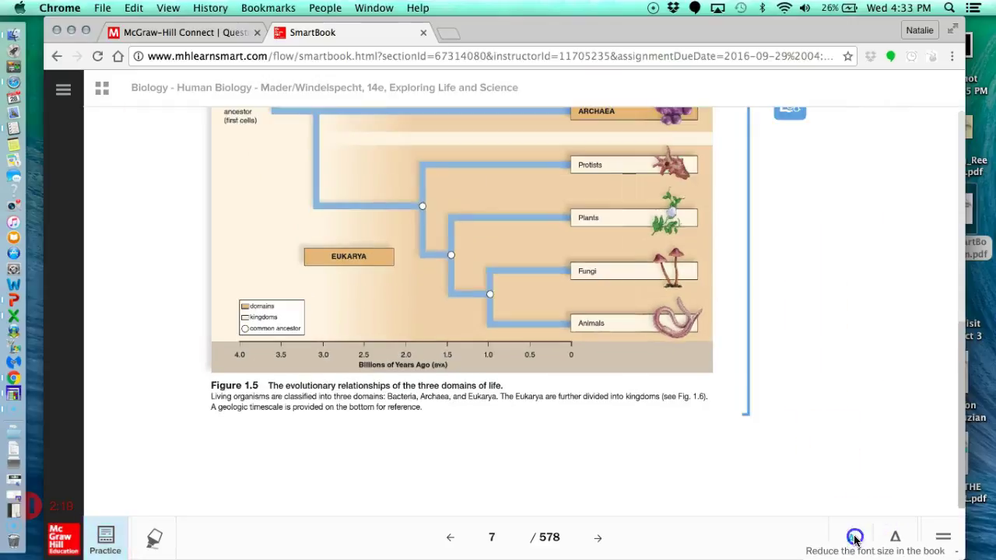
click(853, 537)
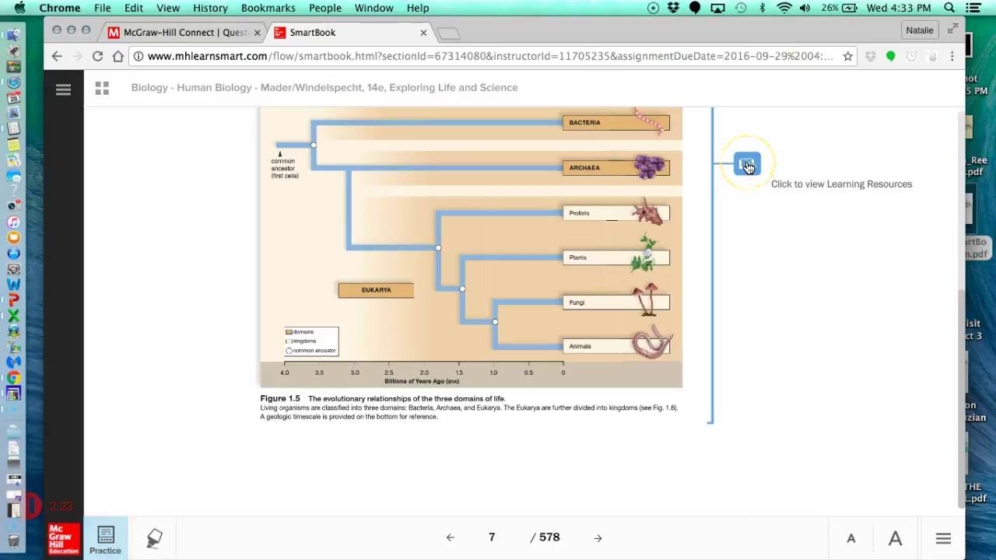
View the 'Definition of a fungi' slide from Figure 1.5's suggested resources, then continue.
click(747, 165)
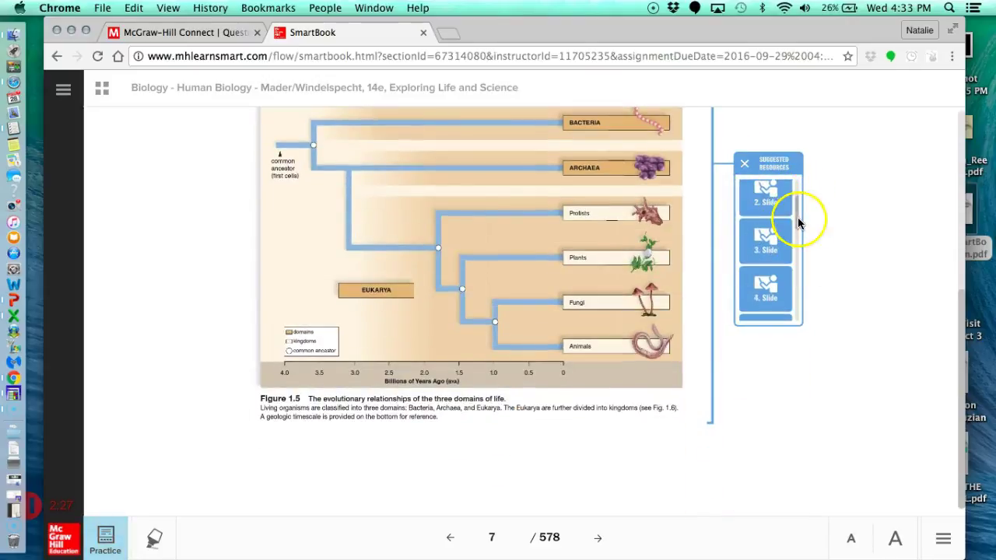
click(797, 220)
drag(796, 221, 800, 191)
click(768, 203)
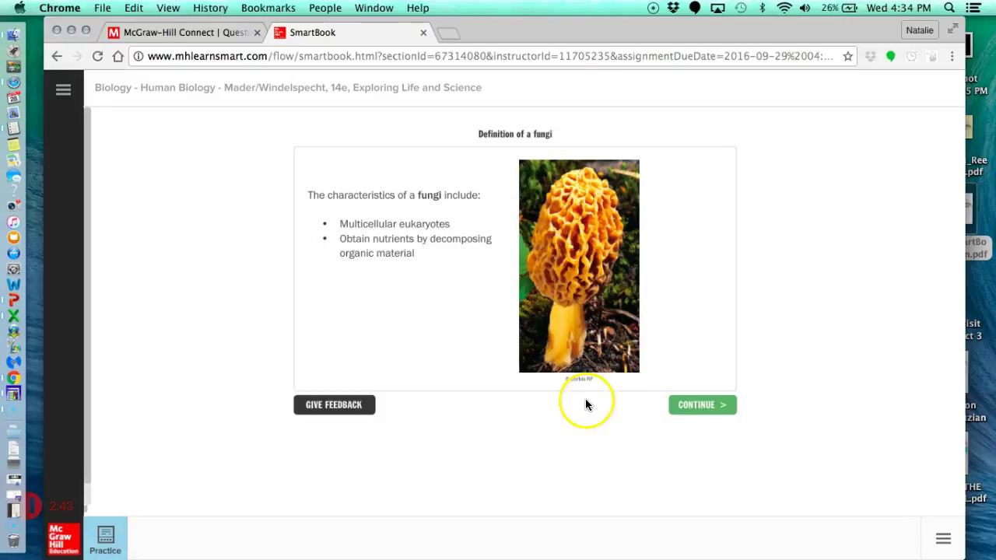
click(706, 405)
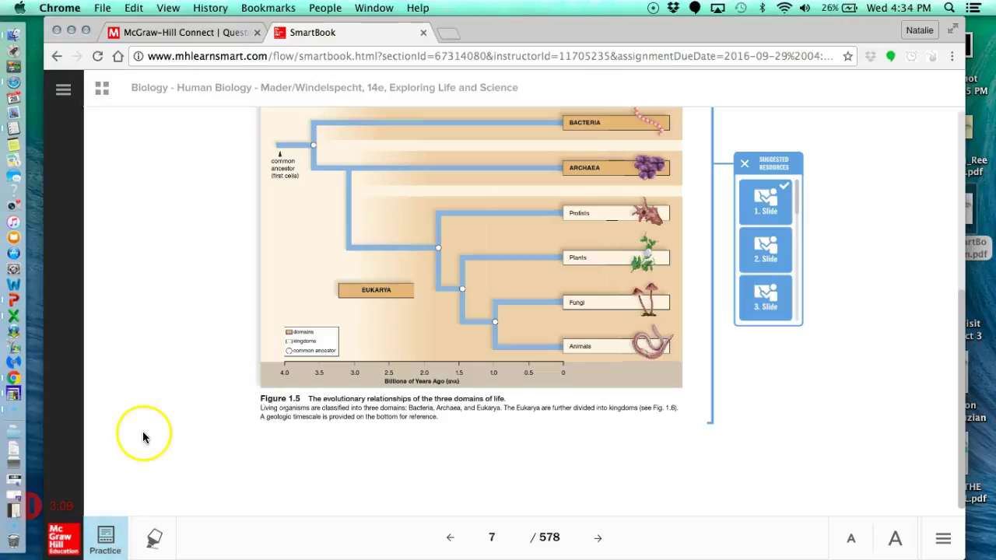
Return to practice questions and check Bacteria and Archaea as the prokaryote domains.
click(106, 545)
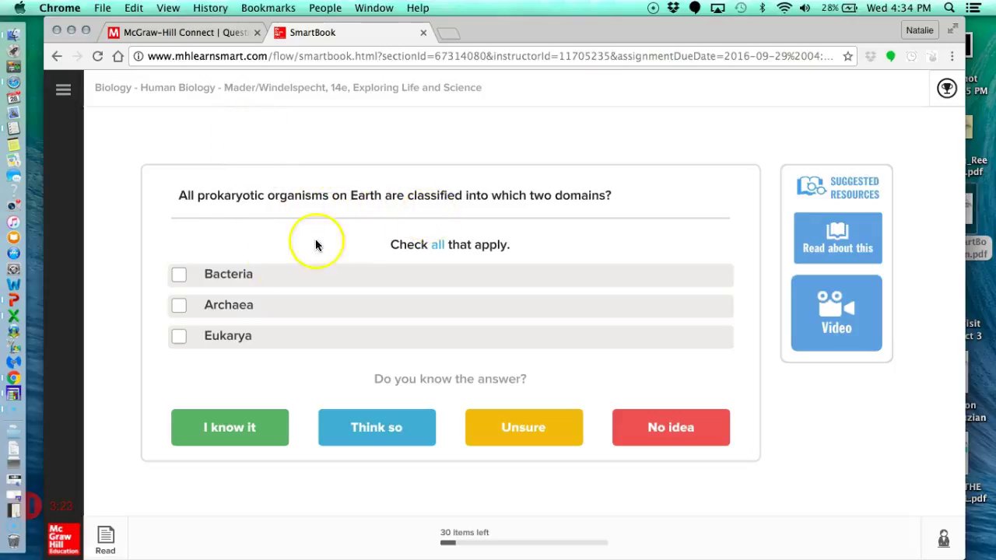
click(178, 338)
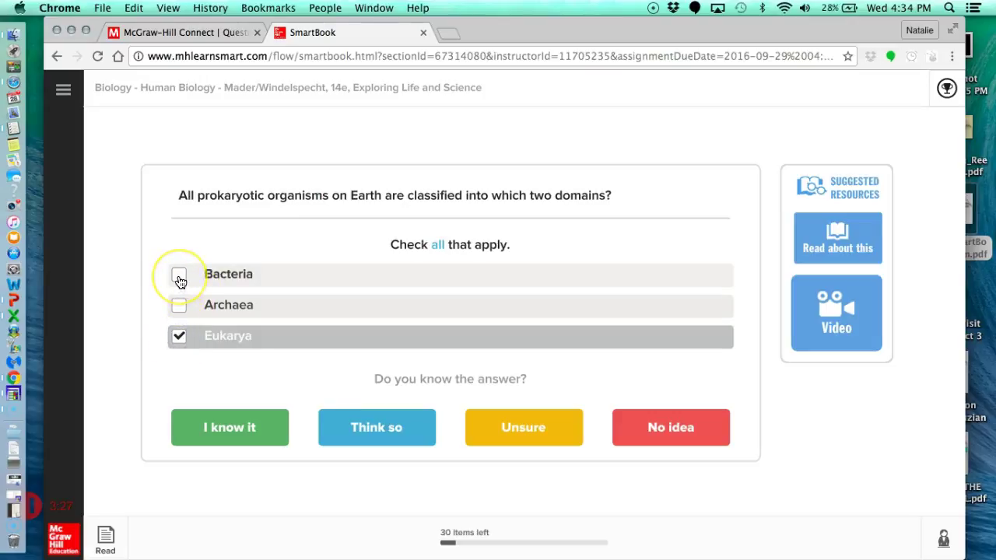
click(178, 331)
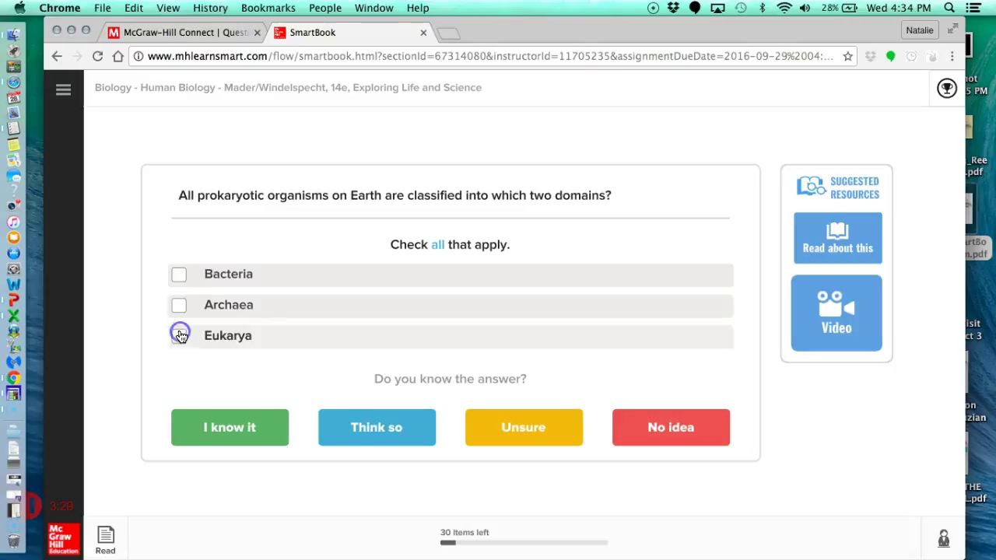
click(180, 278)
click(179, 306)
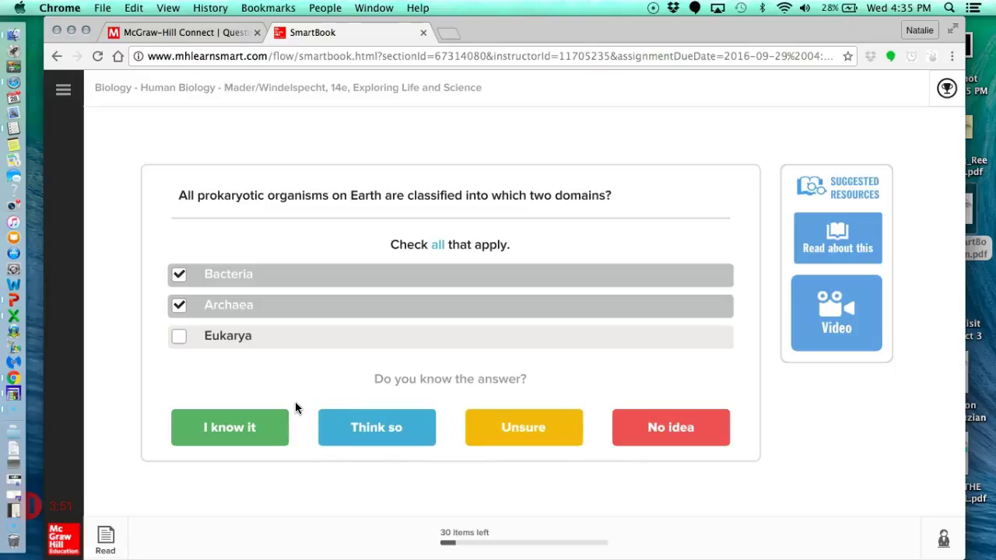
Submit with 'I know it', then open 'Read about this' and scroll to Figure 1.5.
click(241, 438)
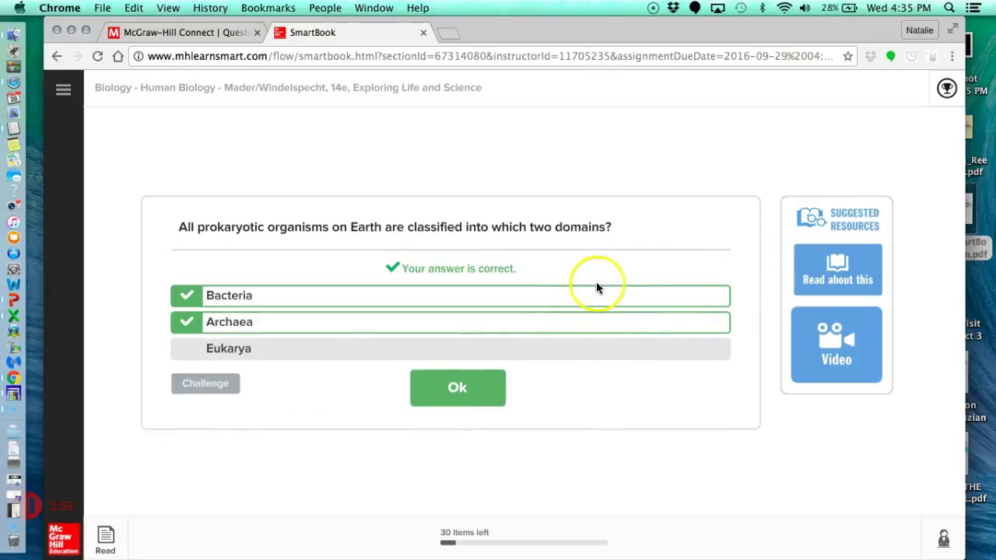
click(858, 263)
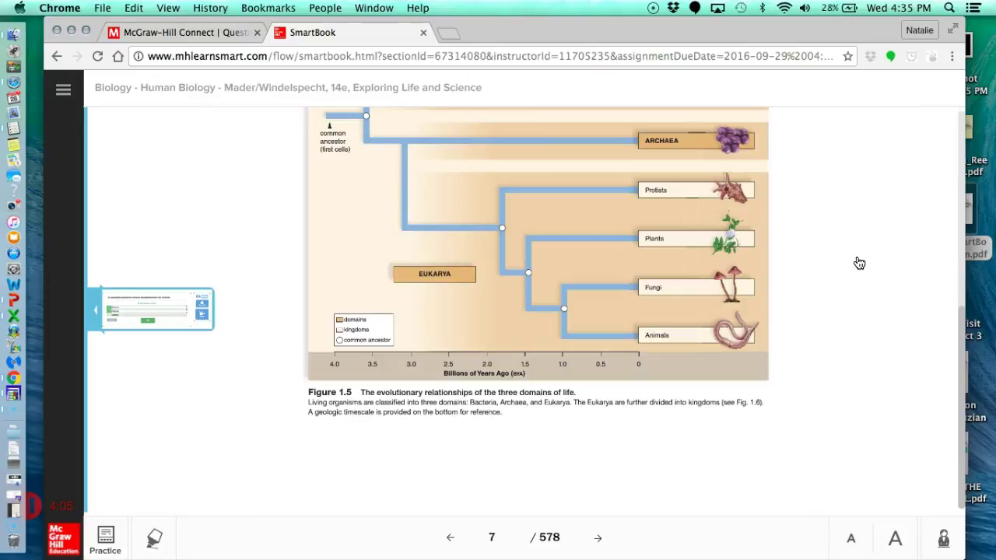
click(856, 259)
click(705, 249)
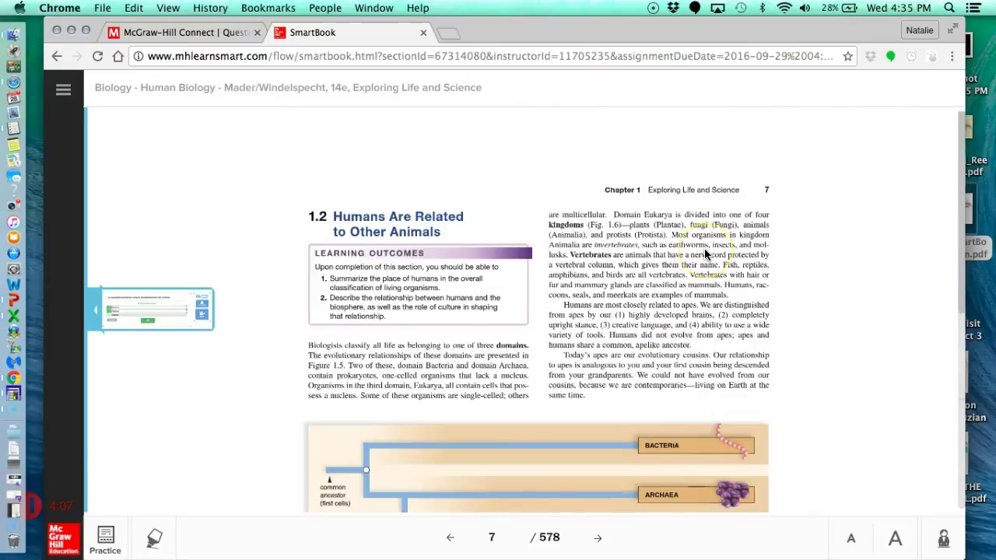
scroll(704, 253, down, 3)
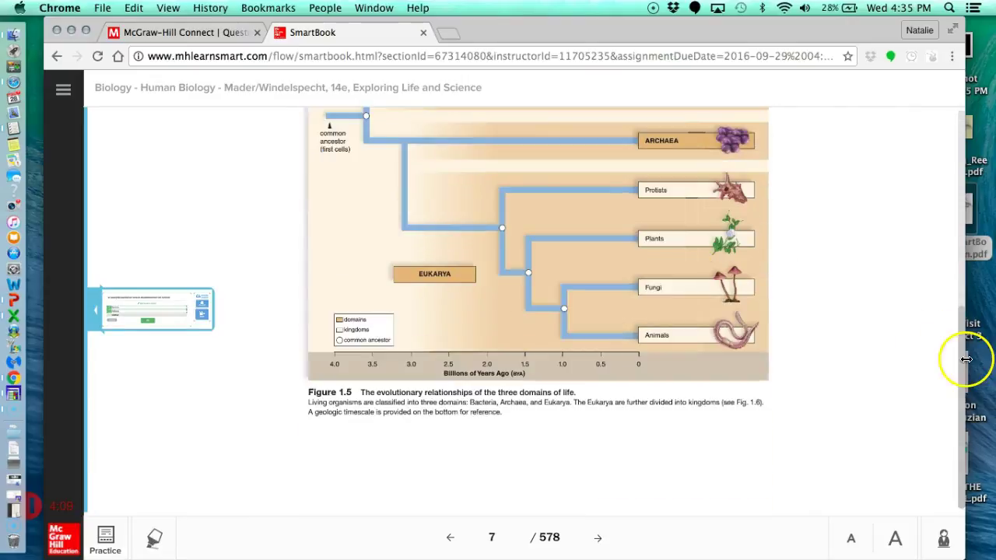
drag(964, 362, 954, 306)
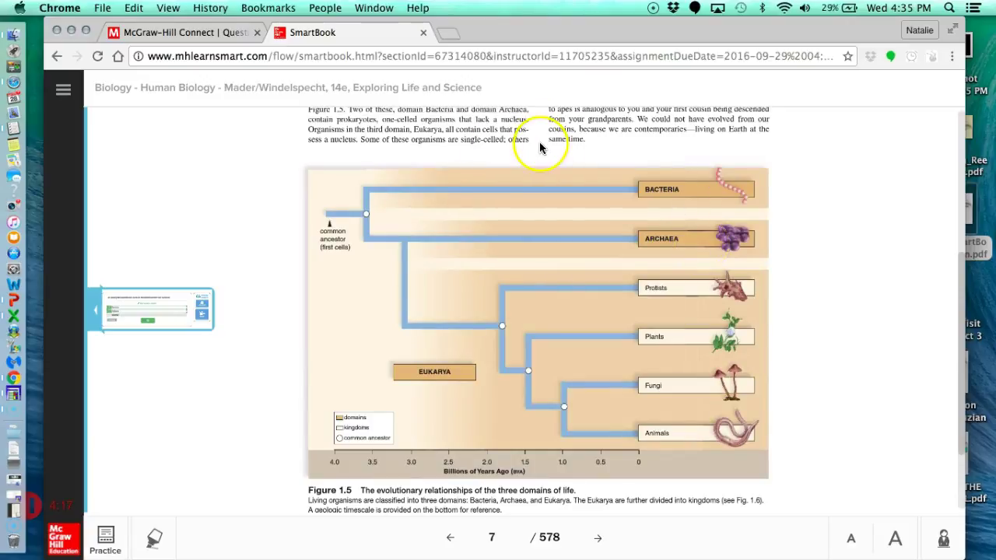
Reopen the docked question, play and pause the 'Three domains of life' video, then accept the result.
click(169, 308)
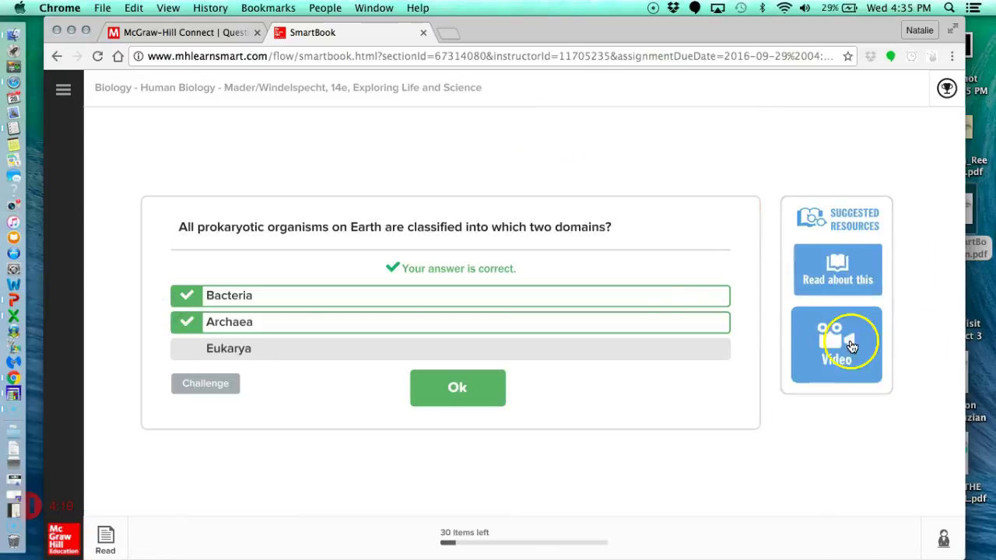
click(843, 346)
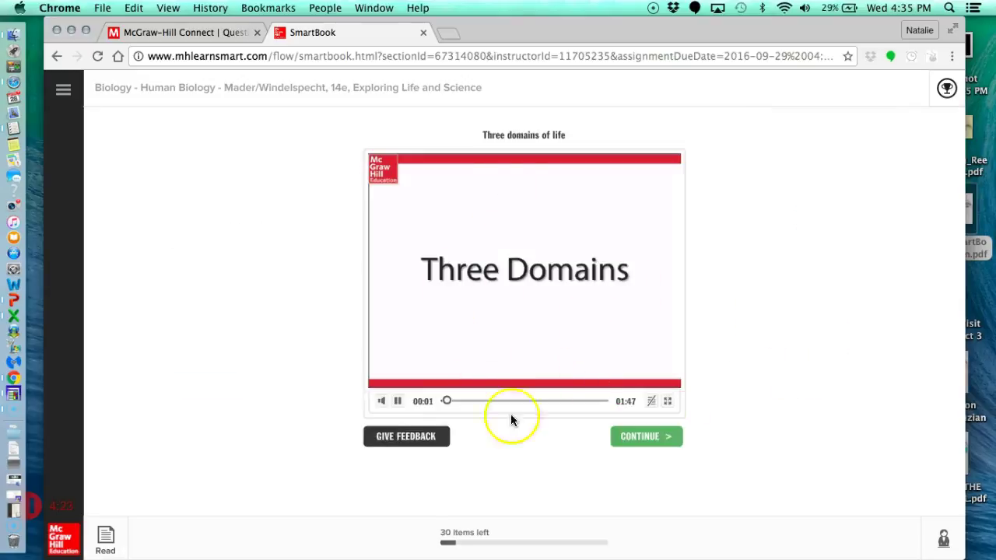
click(400, 403)
click(666, 438)
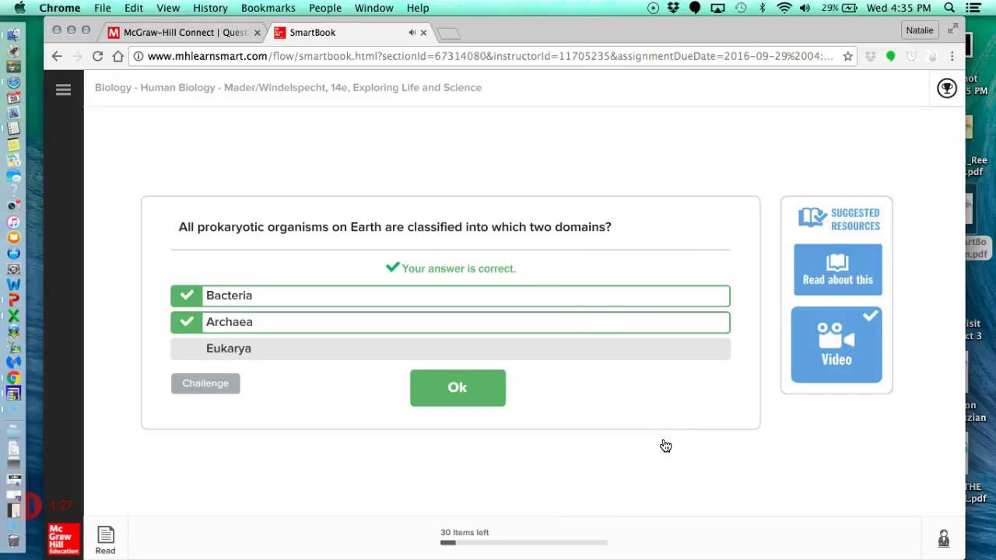
click(424, 385)
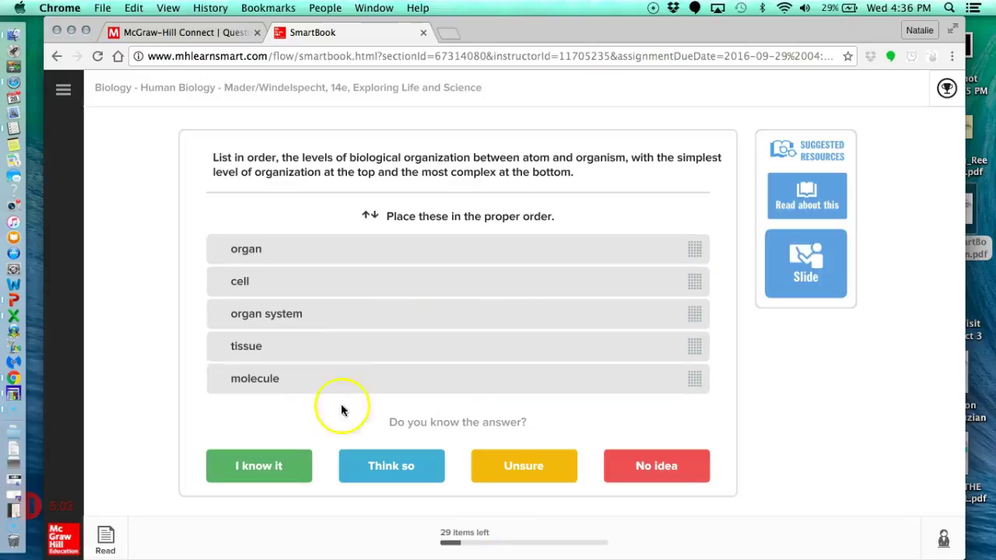
click(252, 467)
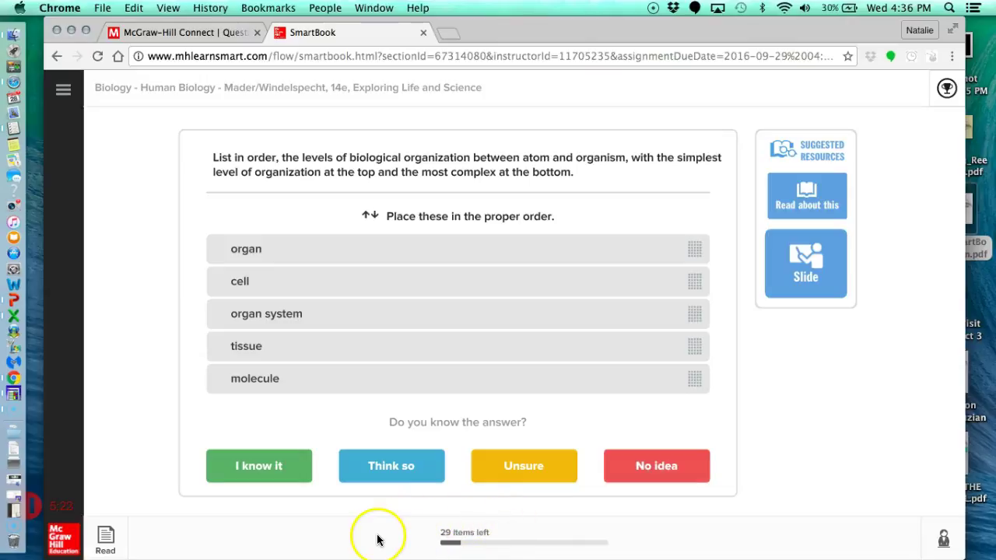
Switch to reading, page forward twice to page 9, and turn on Show coach.
click(110, 540)
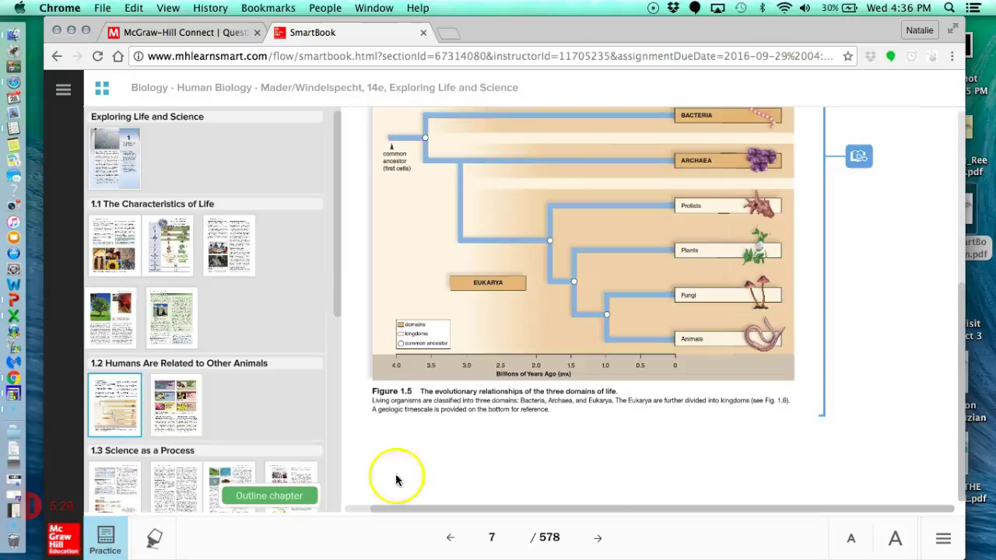
click(598, 539)
click(598, 540)
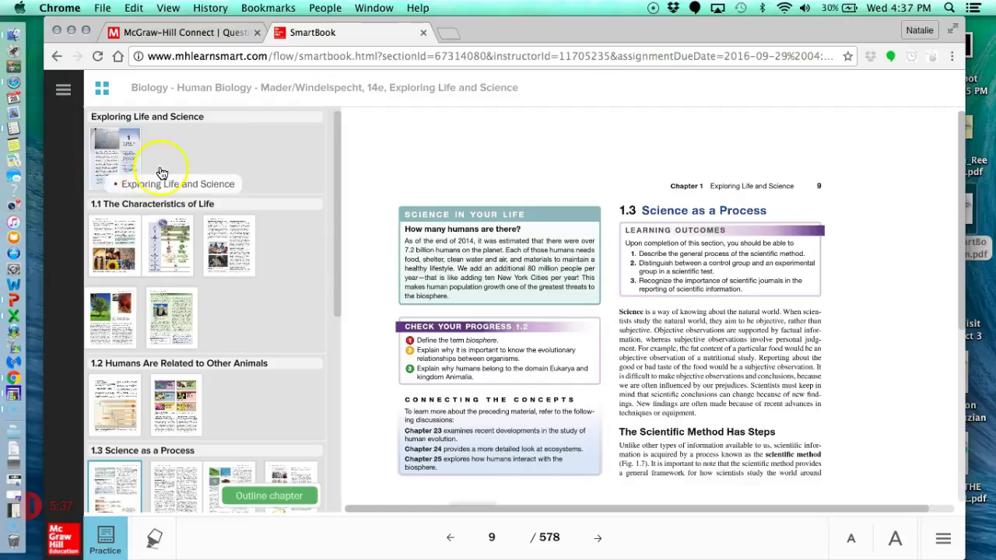
click(944, 538)
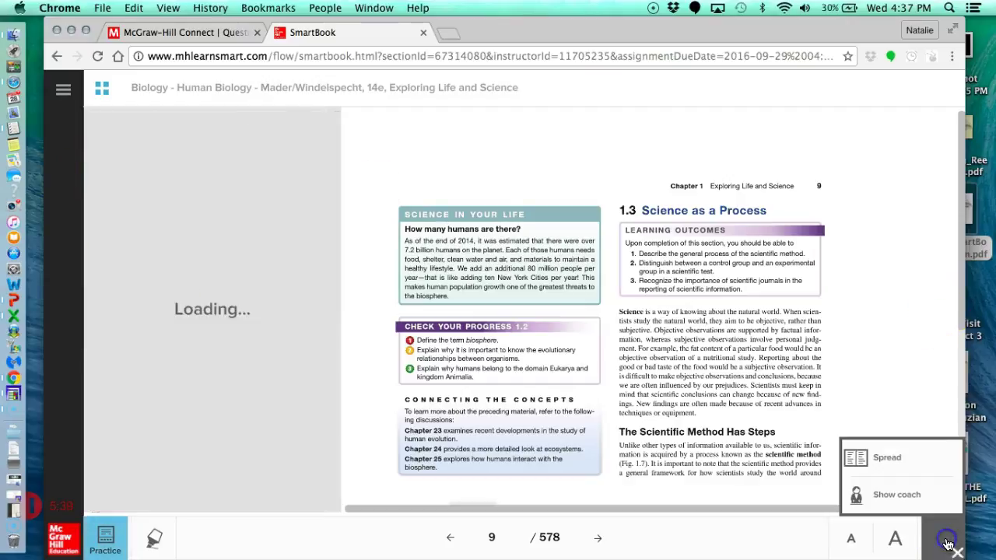
click(907, 496)
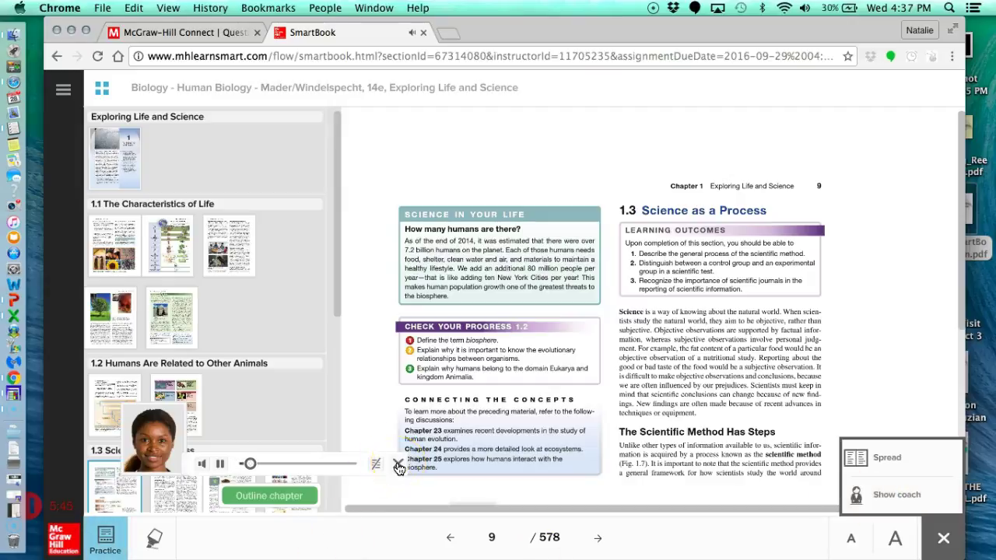
Pause the coach, drag the 'Humans Have a Cultural Heritage' heading in Outline chapter, then go back.
click(221, 464)
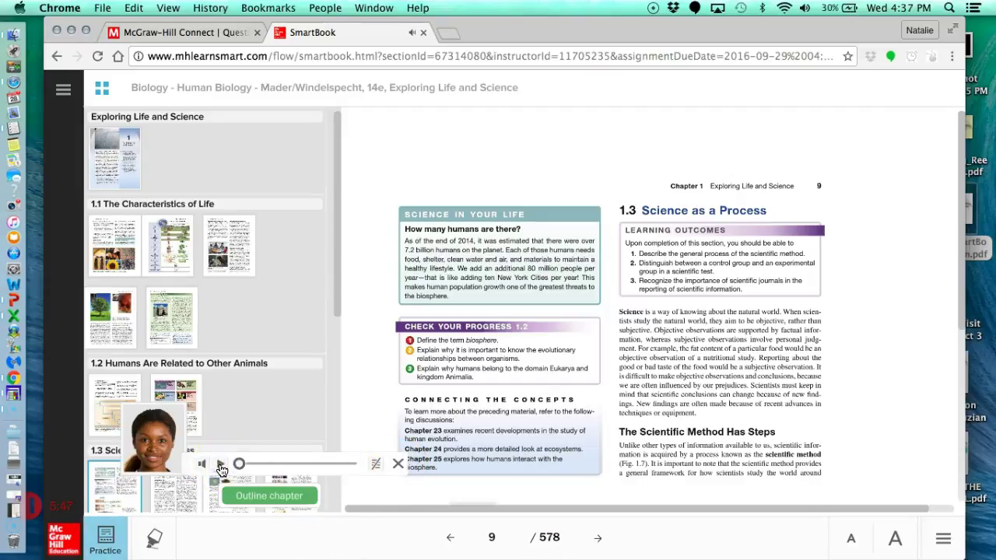
click(257, 497)
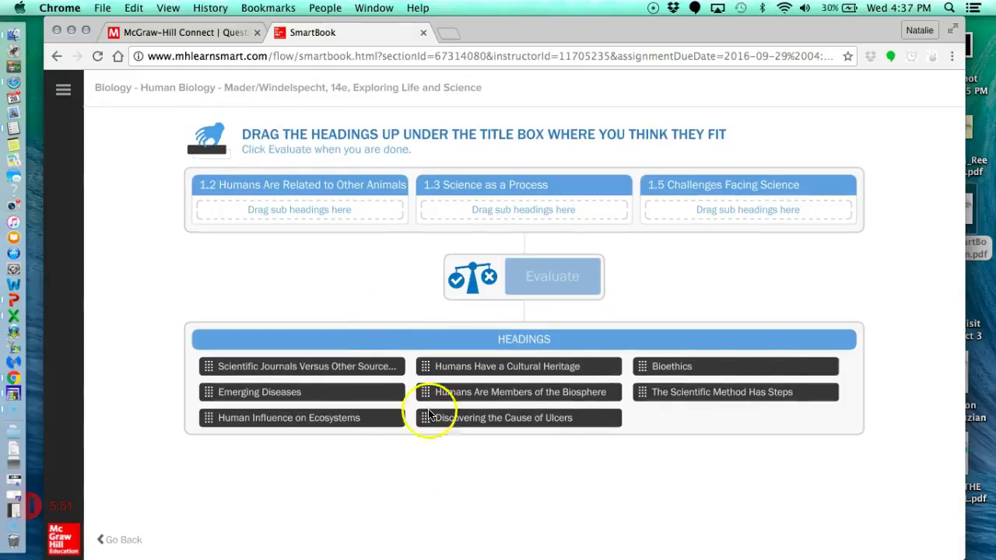
drag(498, 368, 492, 376)
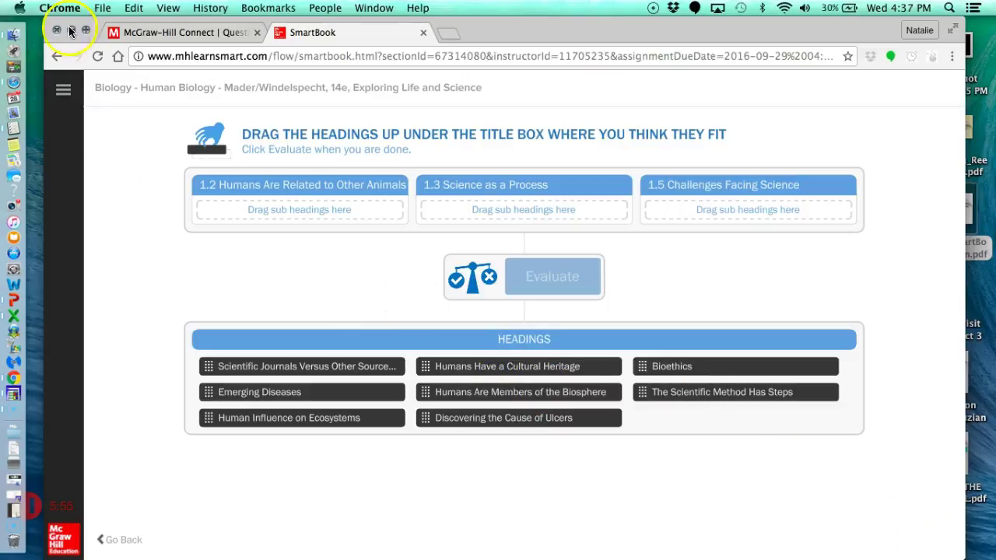
click(56, 56)
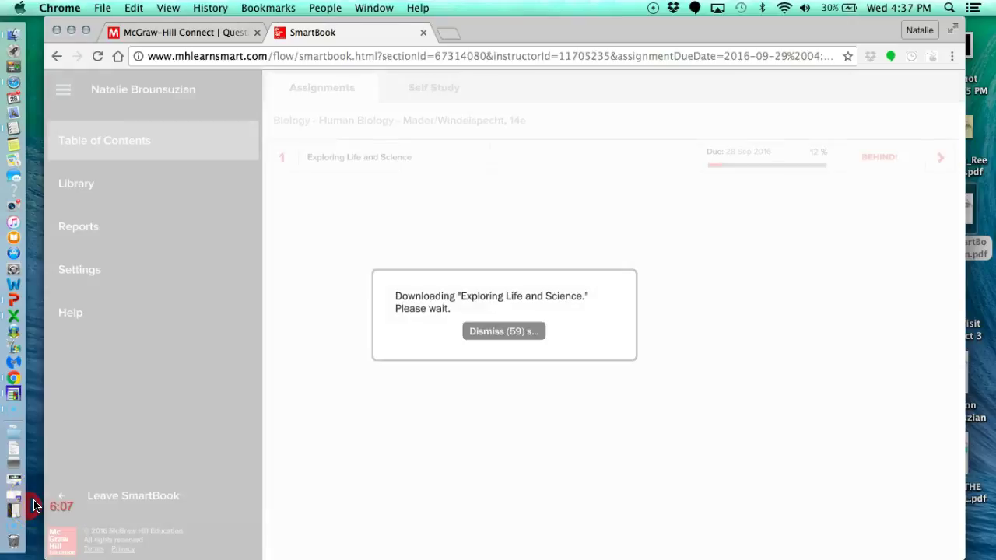
Show pages 6–7 as a two-page spread, look around it, then close the spread.
click(34, 506)
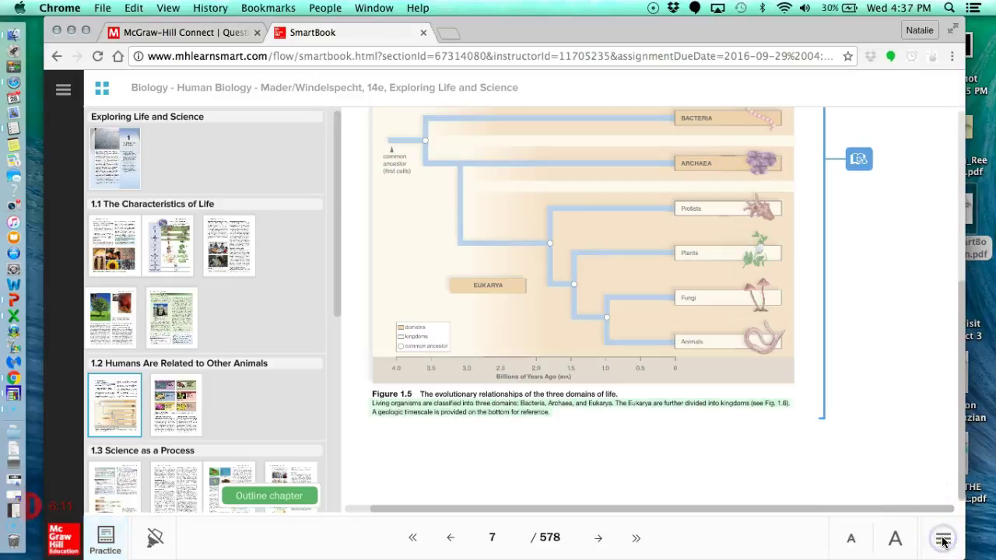
click(943, 539)
click(887, 457)
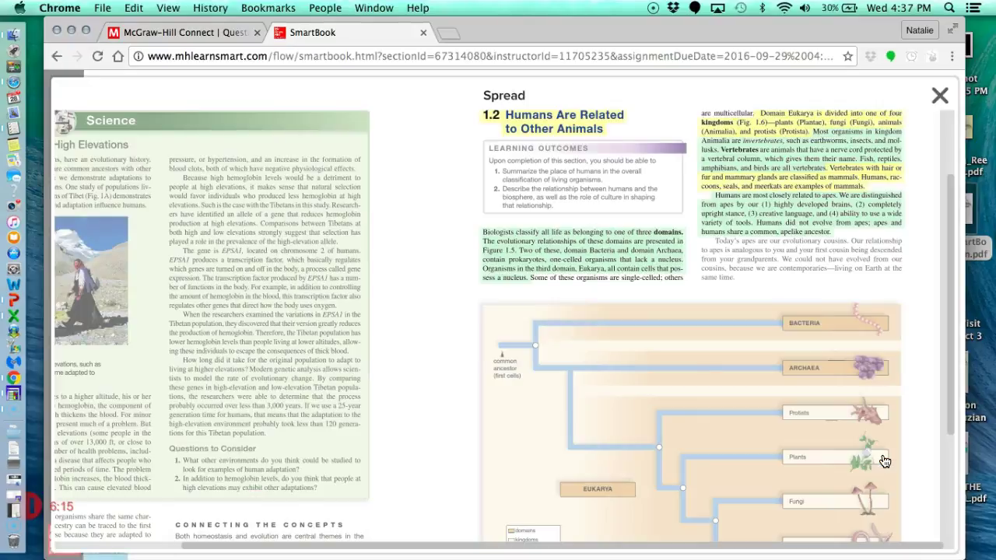
scroll(435, 358, down, 5)
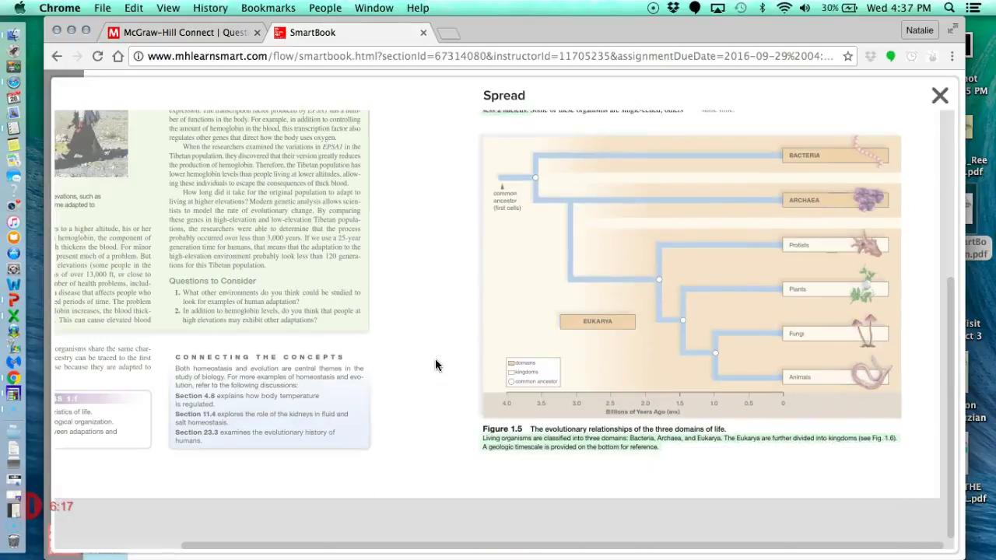
scroll(434, 358, up, 6)
scroll(434, 364, up, 2)
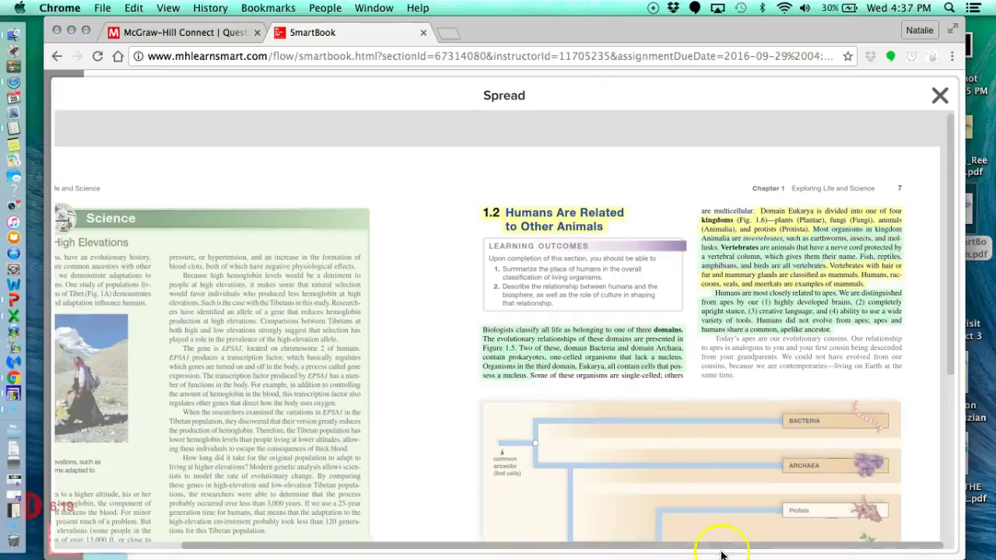
drag(728, 547, 710, 548)
drag(947, 327, 967, 201)
click(940, 94)
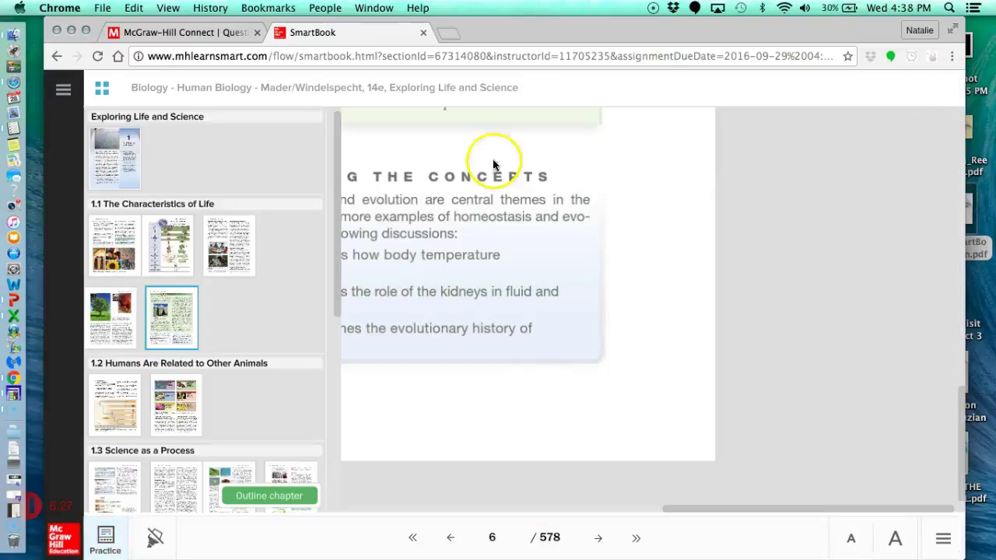
Go through Table of Contents to the Assignments tab listing Exploring Life and Science.
click(63, 90)
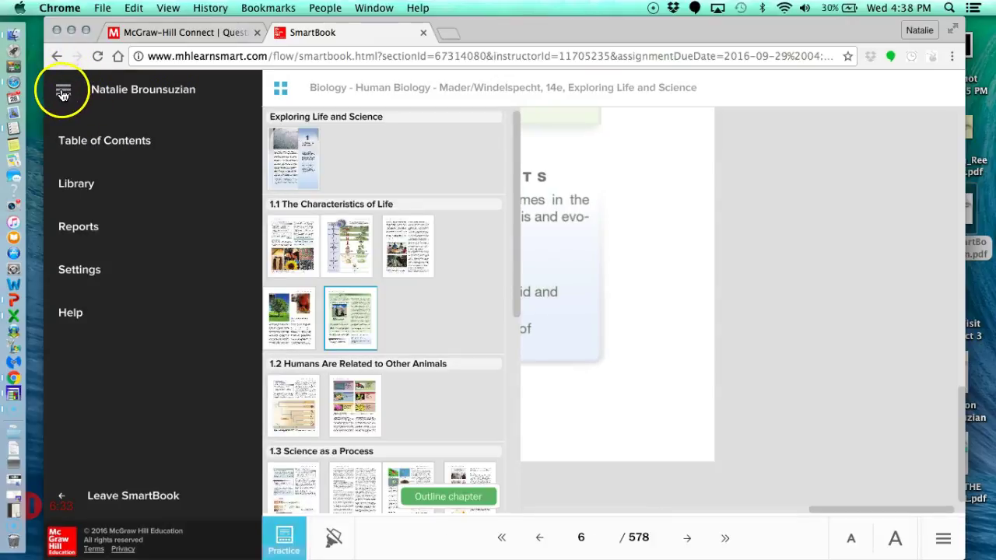
click(108, 147)
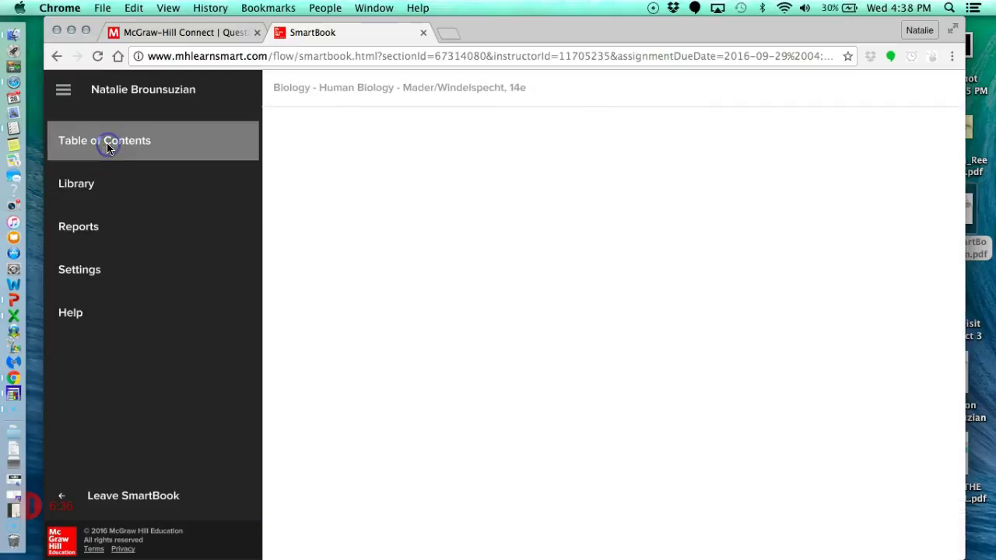
click(37, 497)
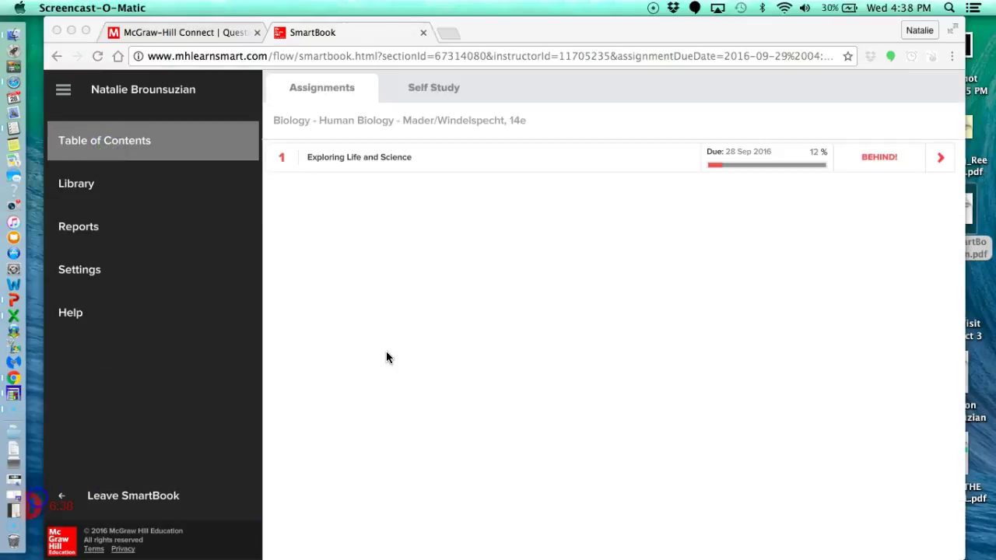
click(327, 89)
In the Self Study list, dismiss the Attention message and open chapter 3, Cell Structure and Function.
click(433, 91)
click(434, 91)
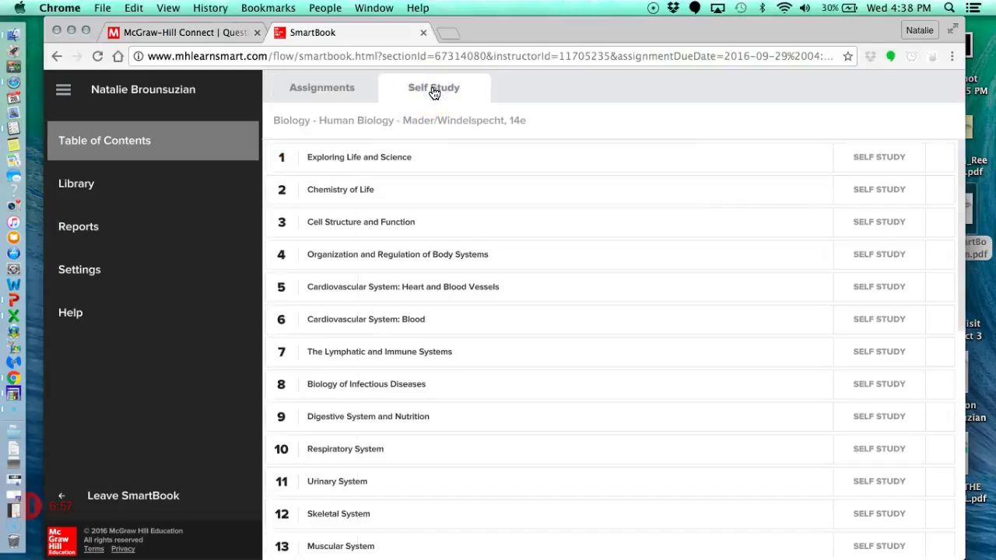
click(351, 161)
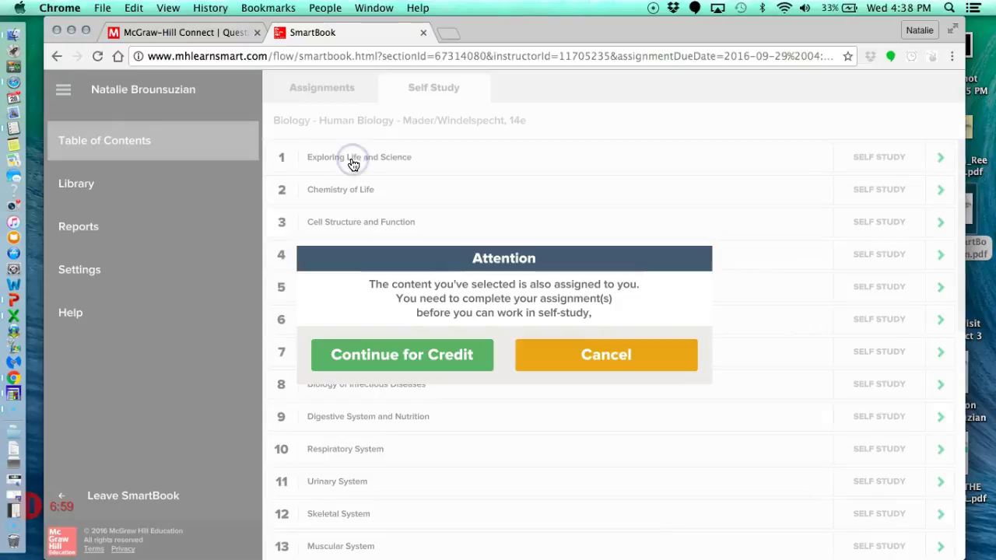
click(601, 355)
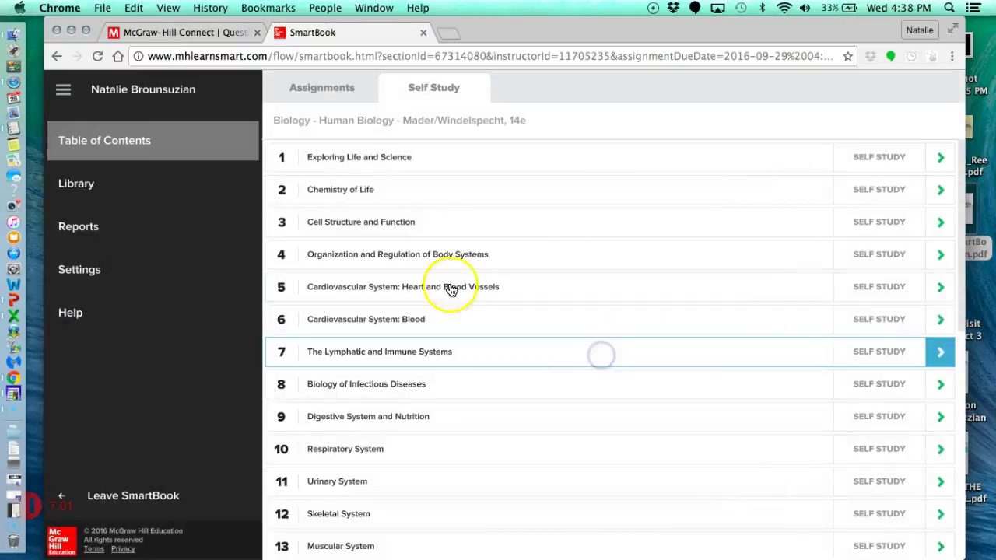
click(389, 220)
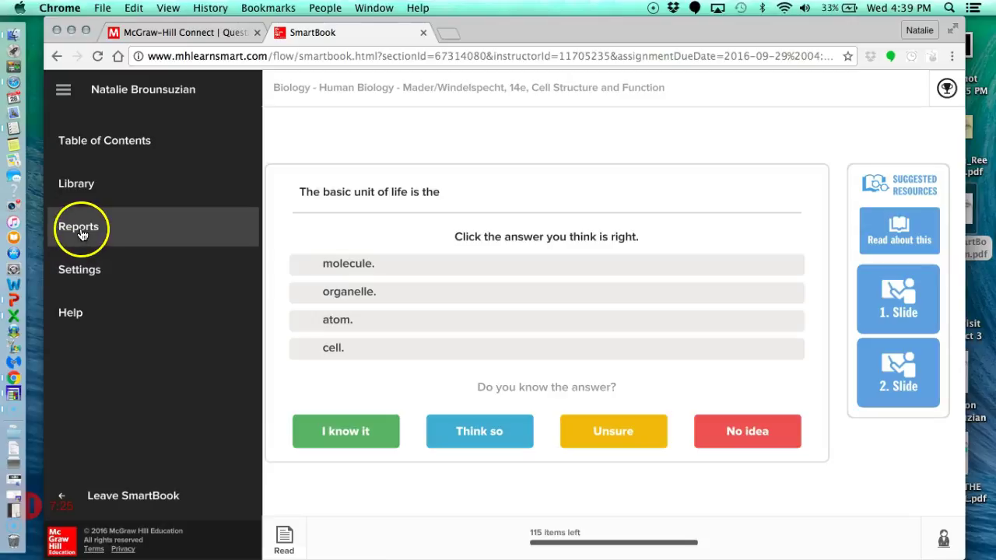
Expand Reports in the sidebar and load the Reports overview page.
click(64, 92)
click(63, 92)
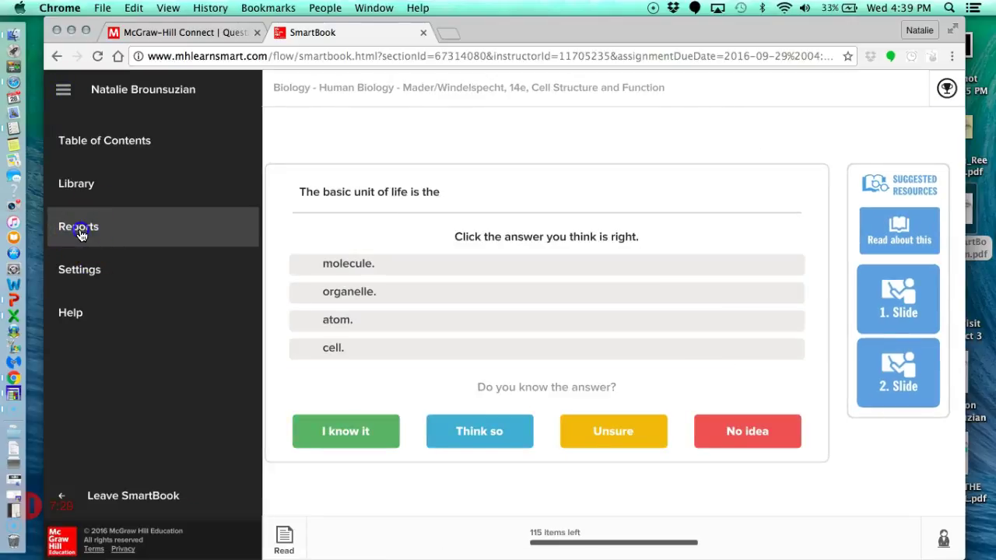
click(79, 227)
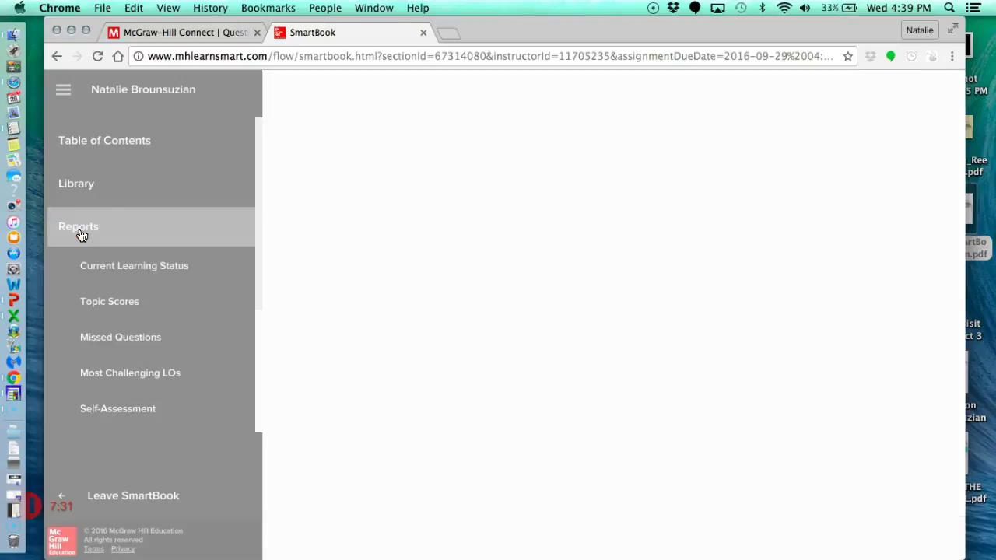
click(80, 234)
click(115, 409)
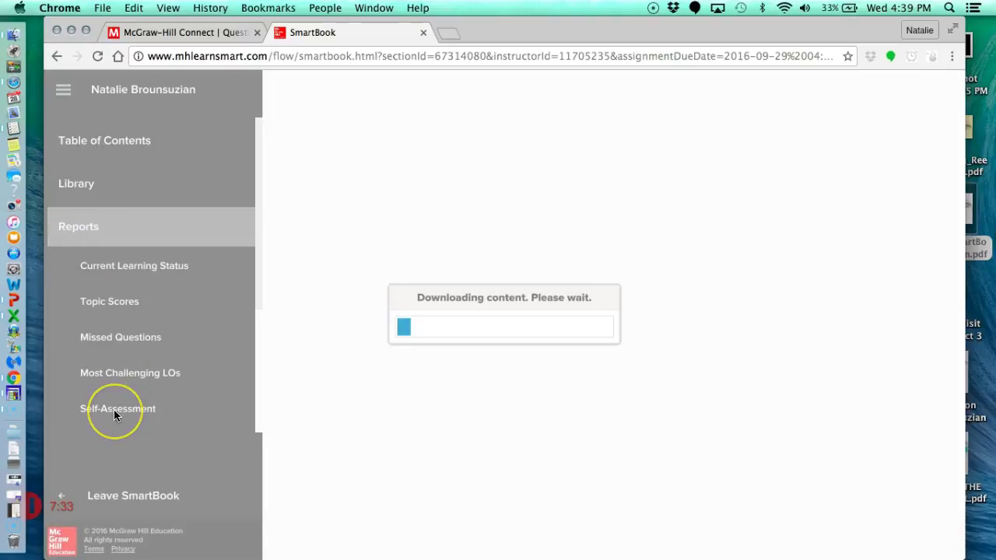
click(99, 409)
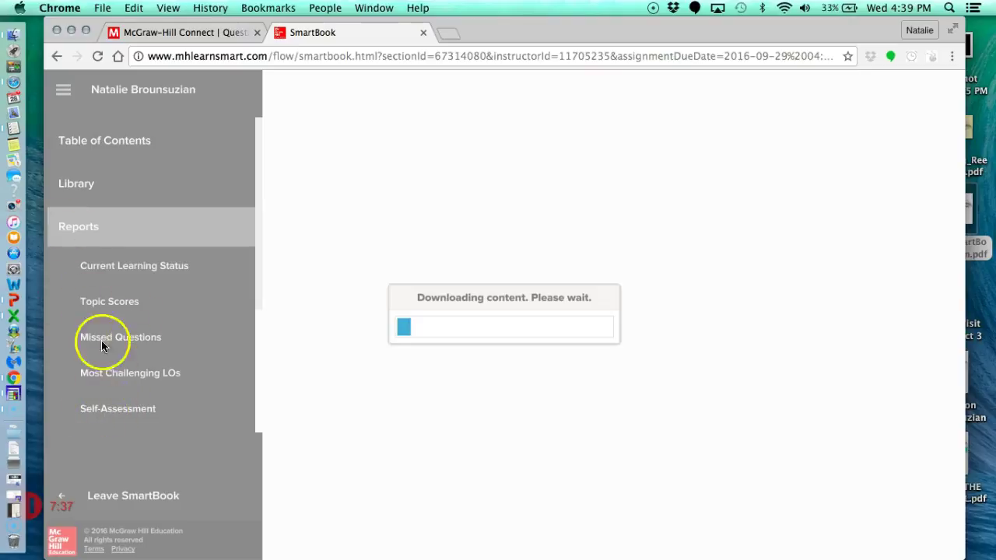
click(31, 505)
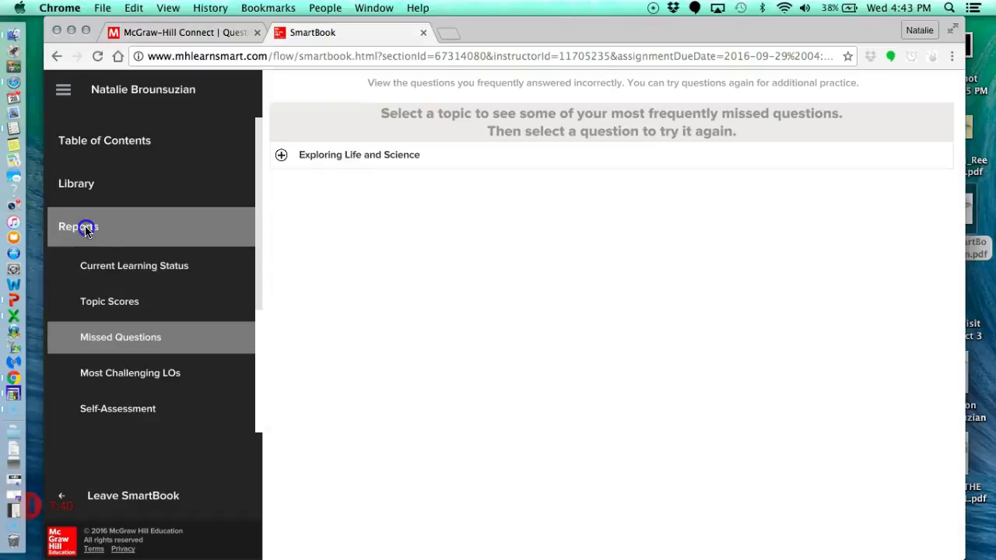
click(81, 229)
click(117, 154)
click(83, 229)
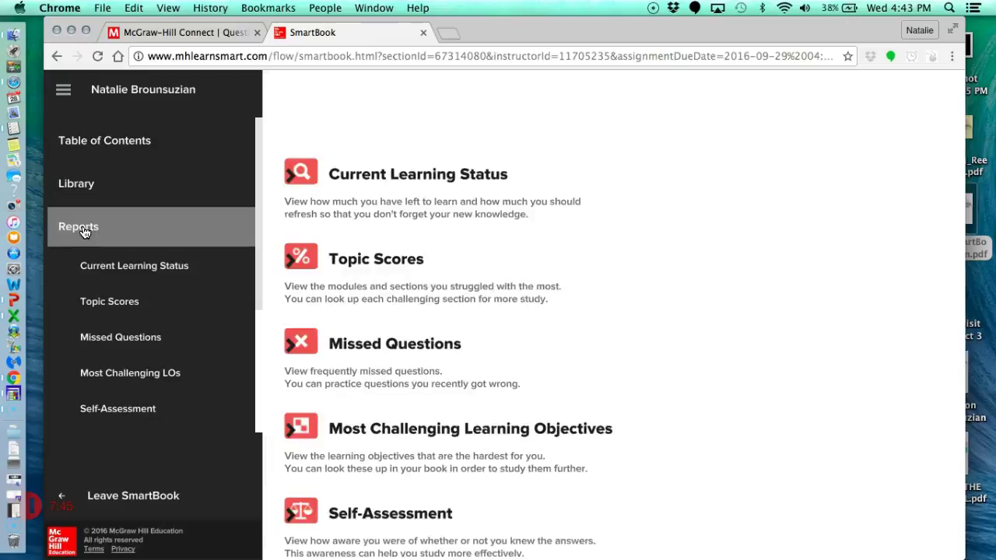
click(127, 265)
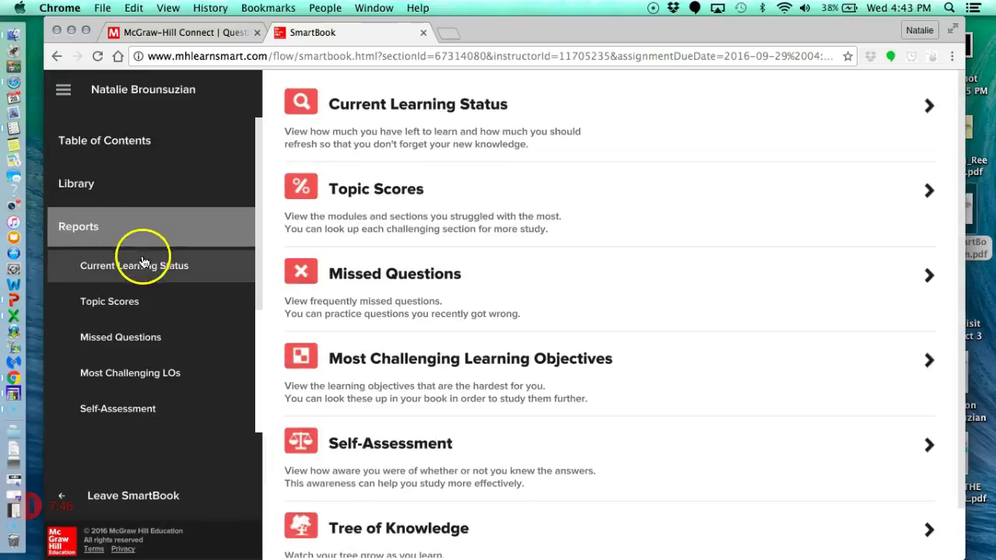
In Missed Questions, open the mammals question under Exploring Life and Science.
click(130, 337)
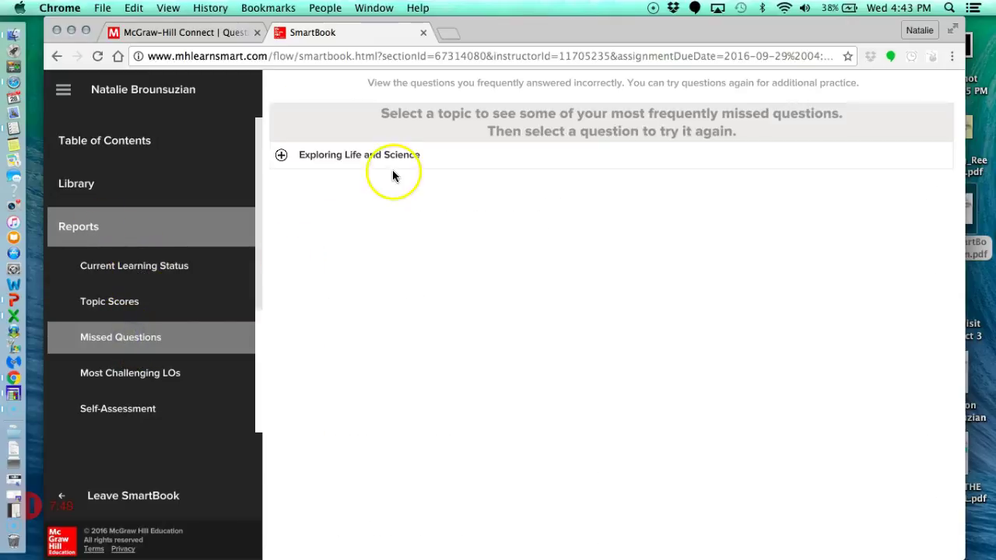
click(281, 155)
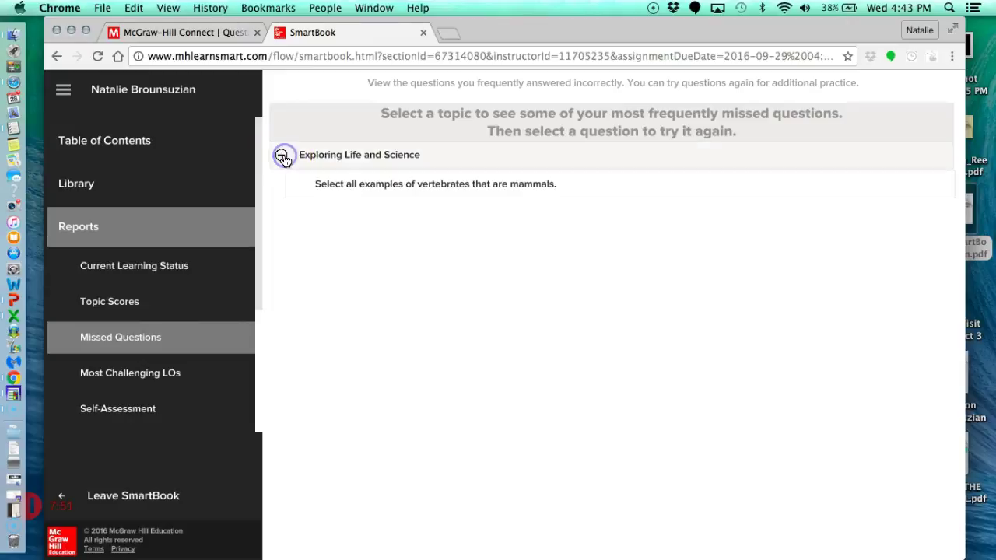
click(368, 189)
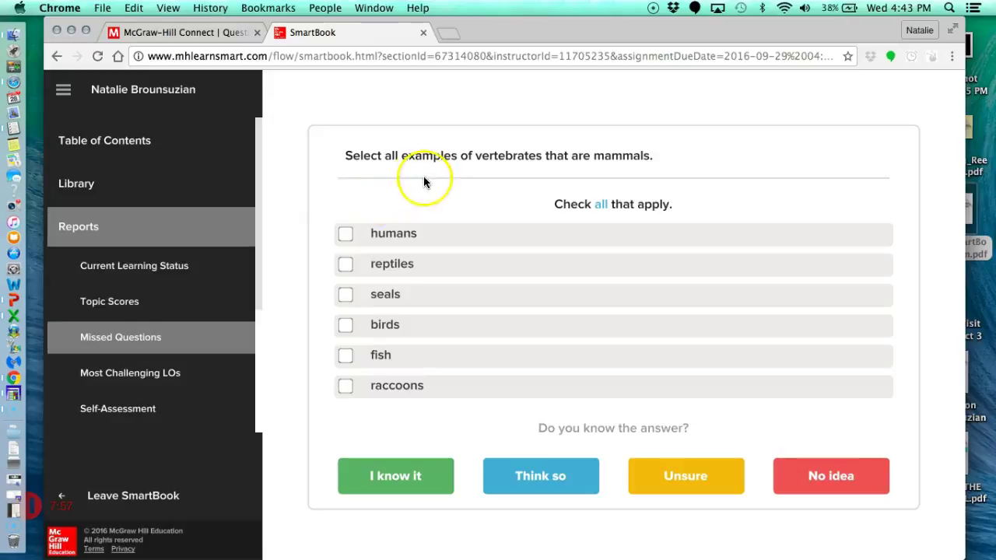
Answer with seals and fish, submit as Unsure, and close the feedback.
click(347, 296)
click(346, 355)
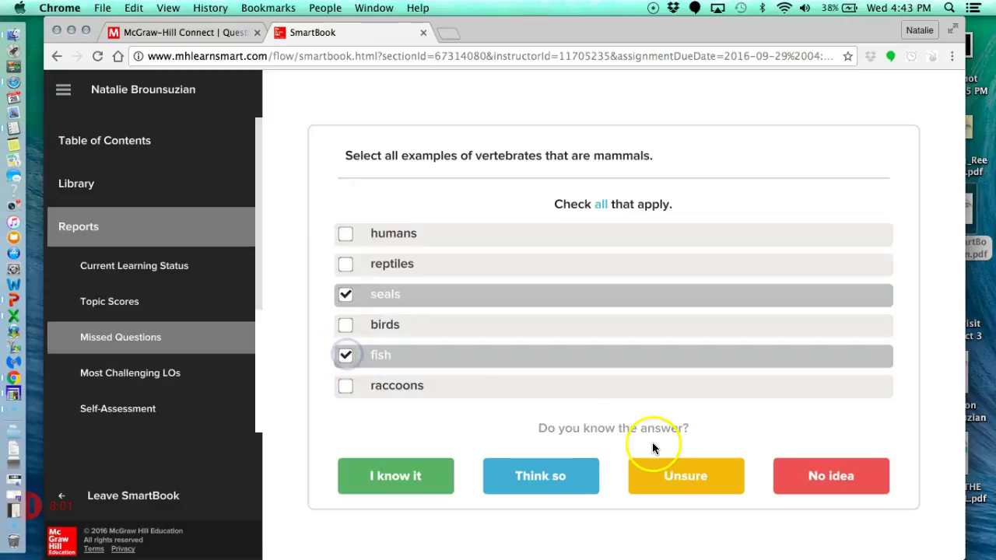
click(714, 475)
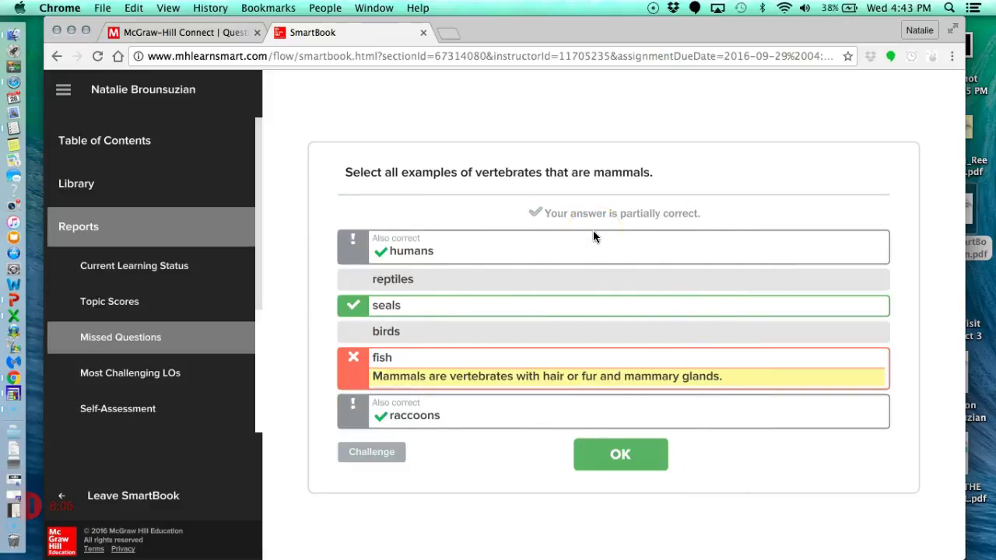
click(622, 457)
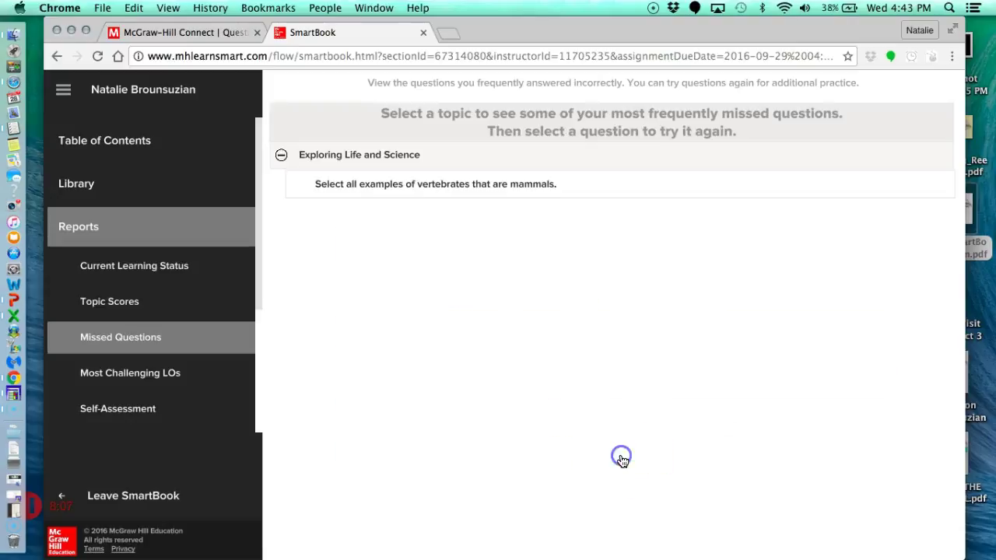
Open the Self-Assessment report and scroll through its awareness percentages.
click(76, 410)
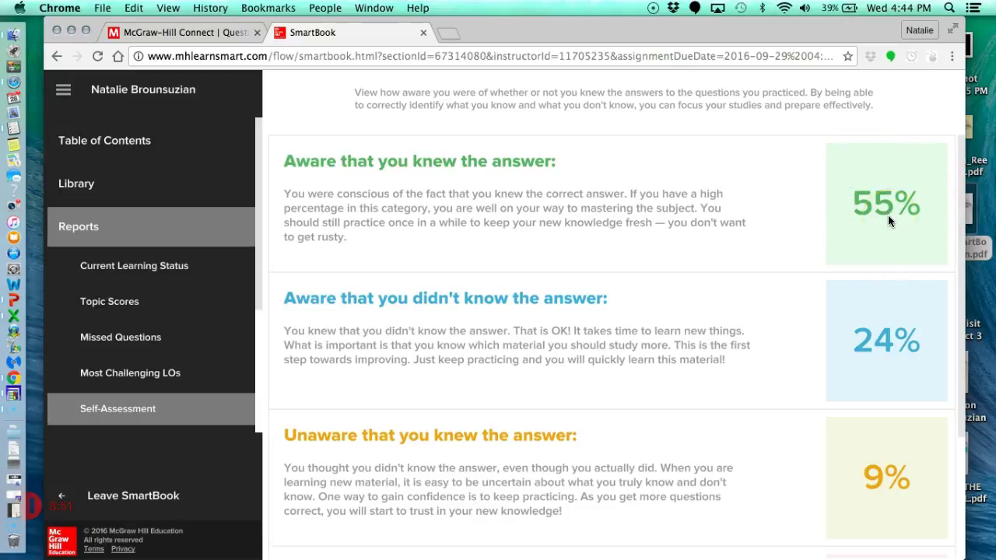
scroll(887, 216, down, 3)
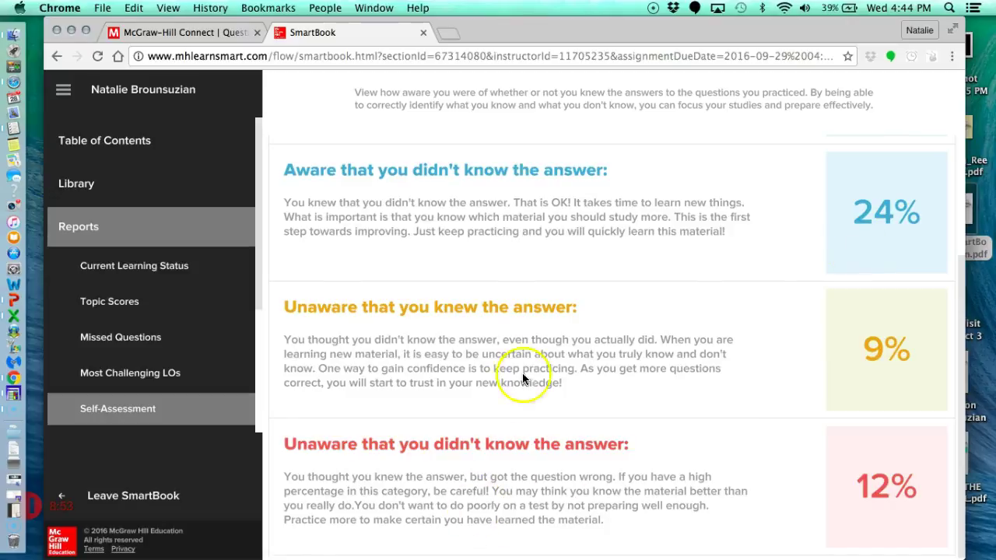
scroll(525, 378, up, 3)
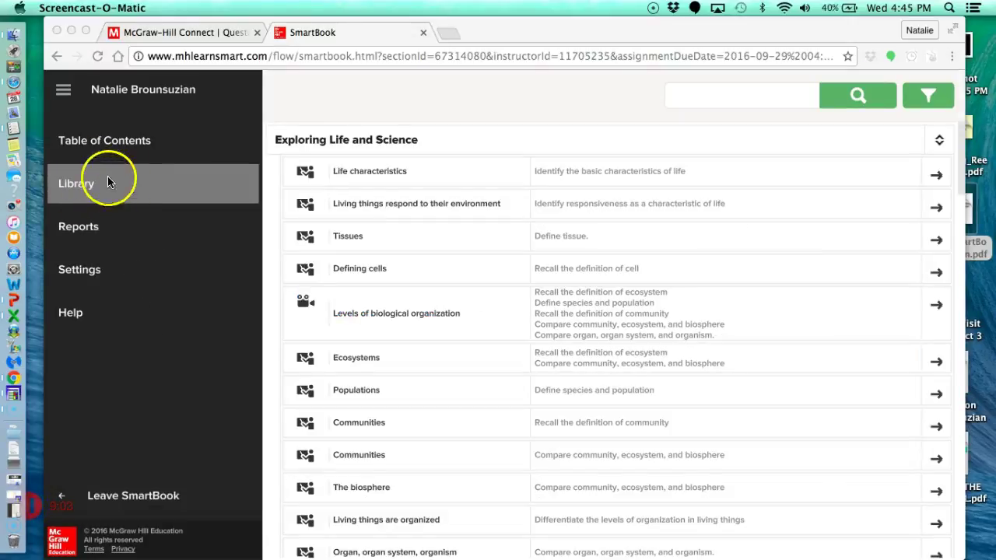
Collapse and re-expand the Exploring Life and Science lessons in the Library.
click(329, 143)
click(294, 142)
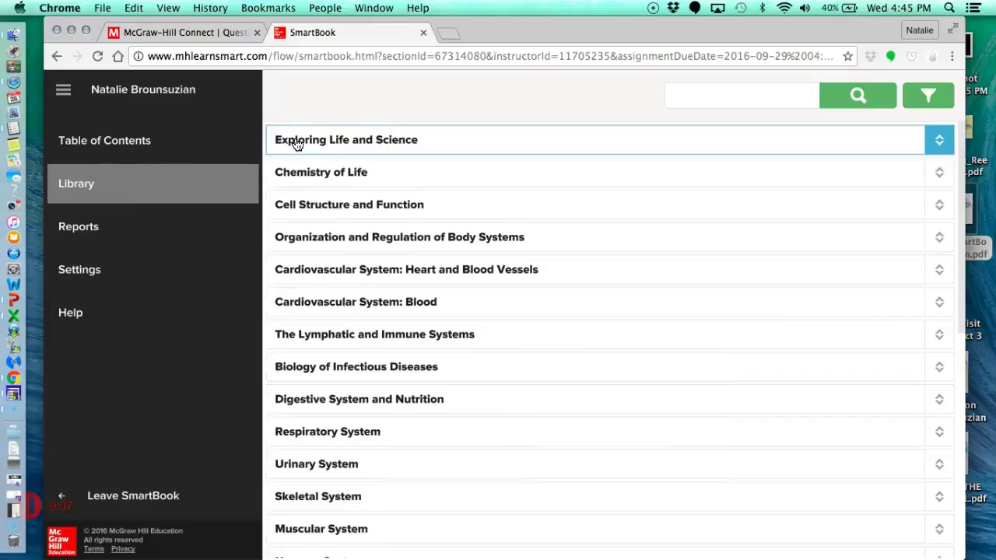
click(313, 142)
click(314, 142)
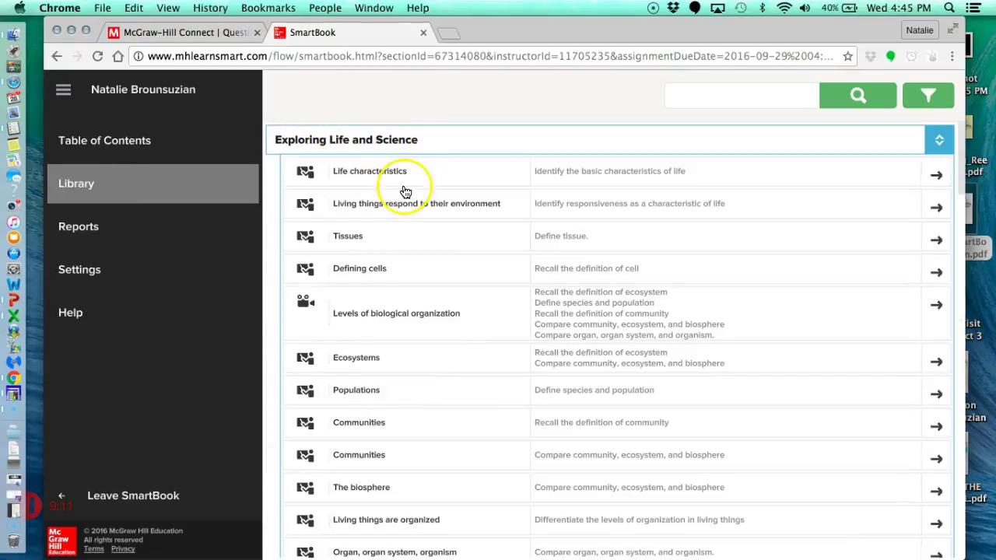
scroll(413, 278, down, 5)
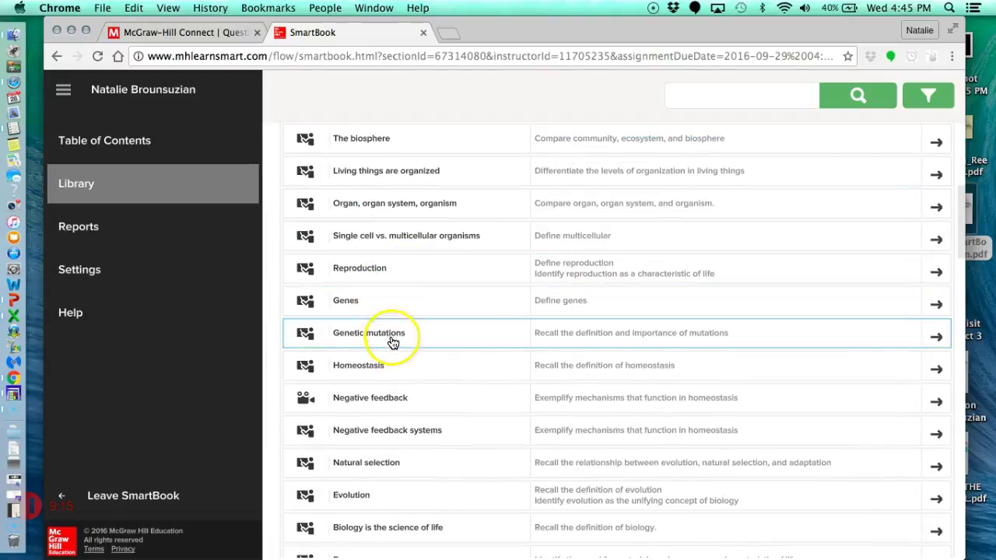
View the Homeostasis resource, continue back, and scroll down the Library's chapter list.
click(379, 366)
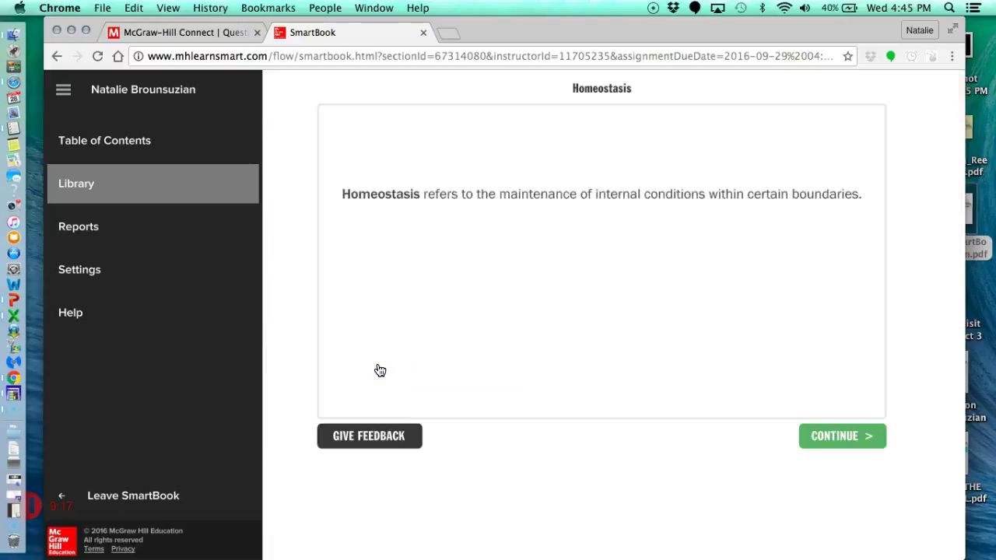
click(827, 441)
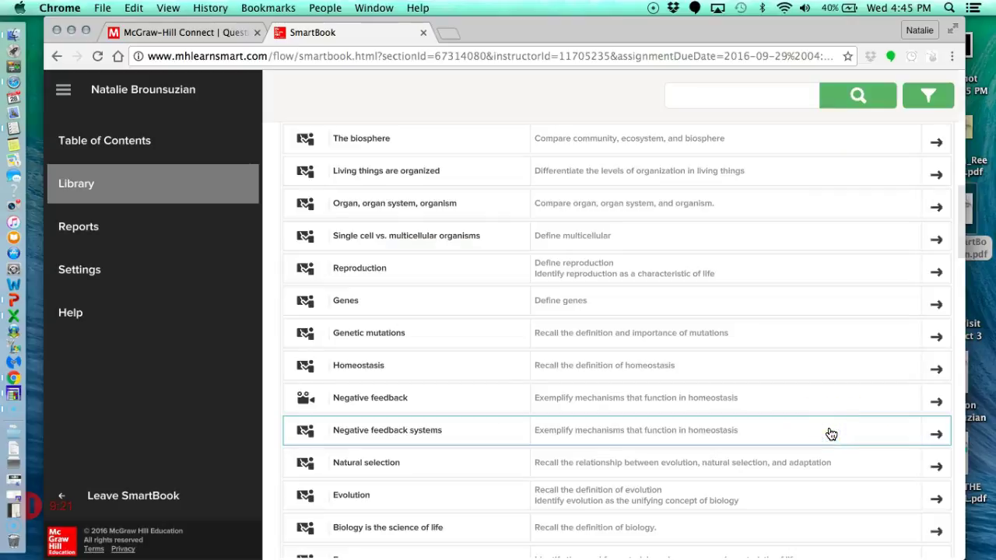
scroll(592, 414, down, 10)
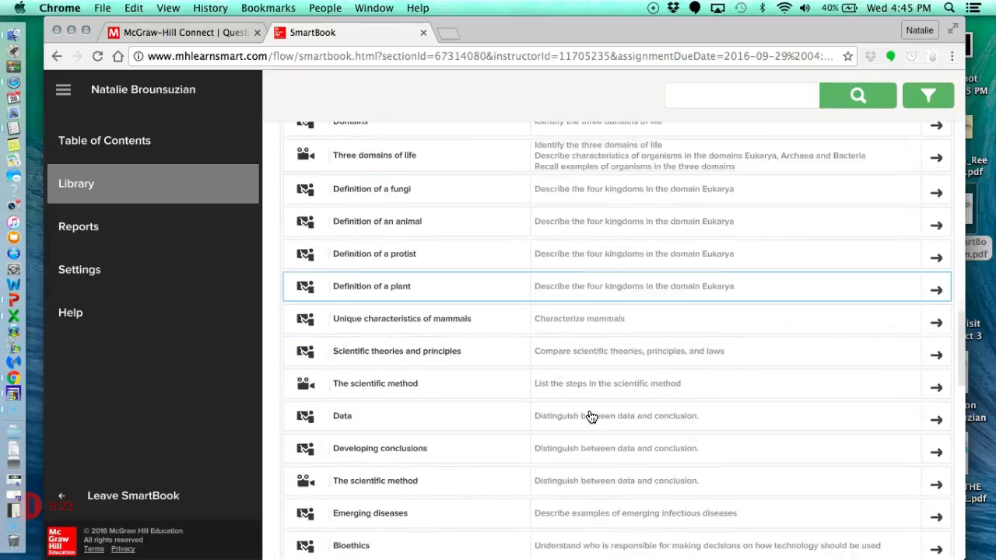
scroll(591, 417, down, 10)
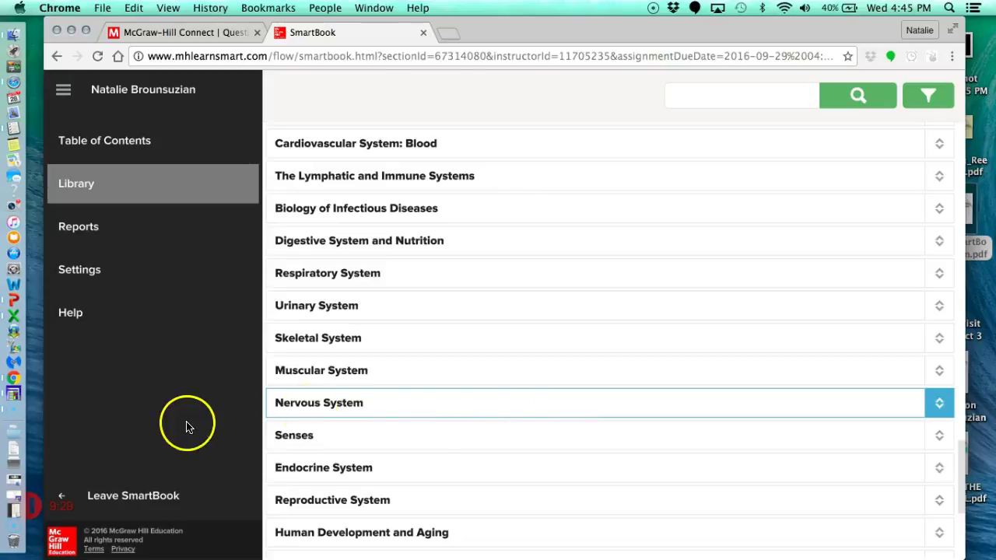
Select the address bar URL and type the user's school e-mail address over it.
click(231, 56)
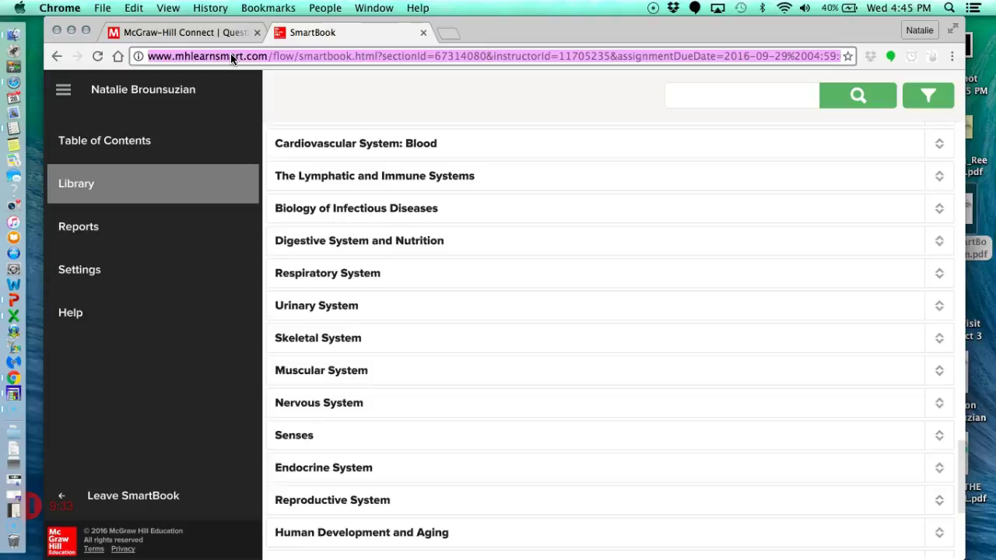
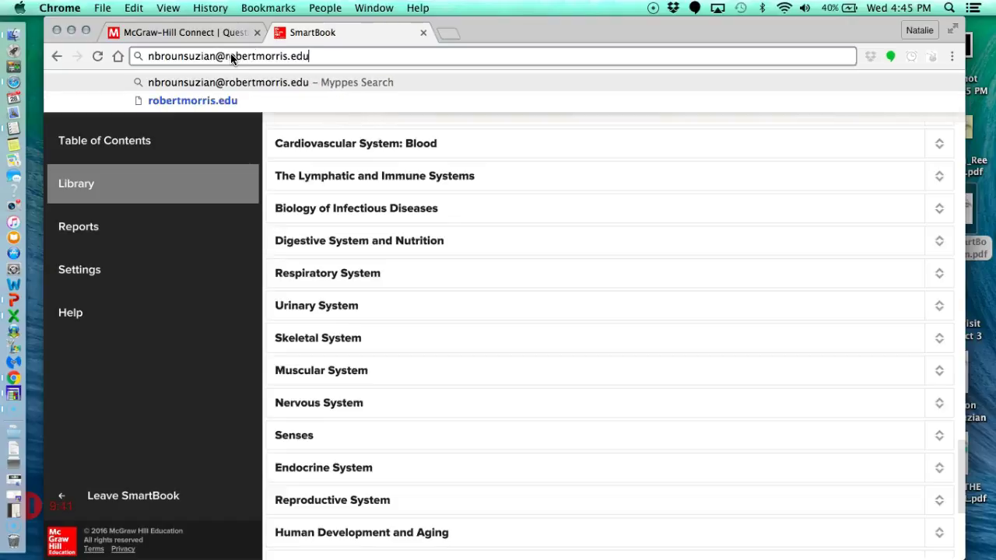